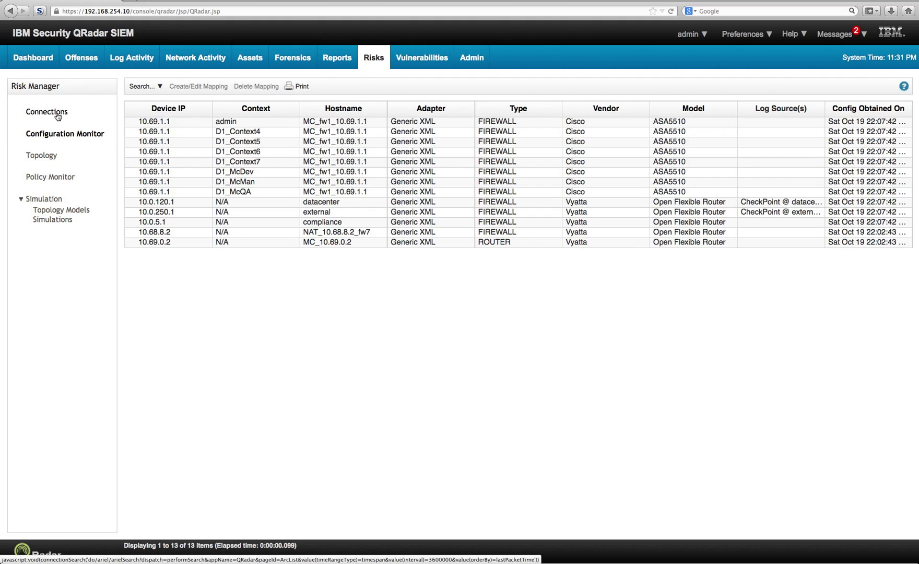
Load the Current Topology graph from the Risk Manager sidebar
click(46, 157)
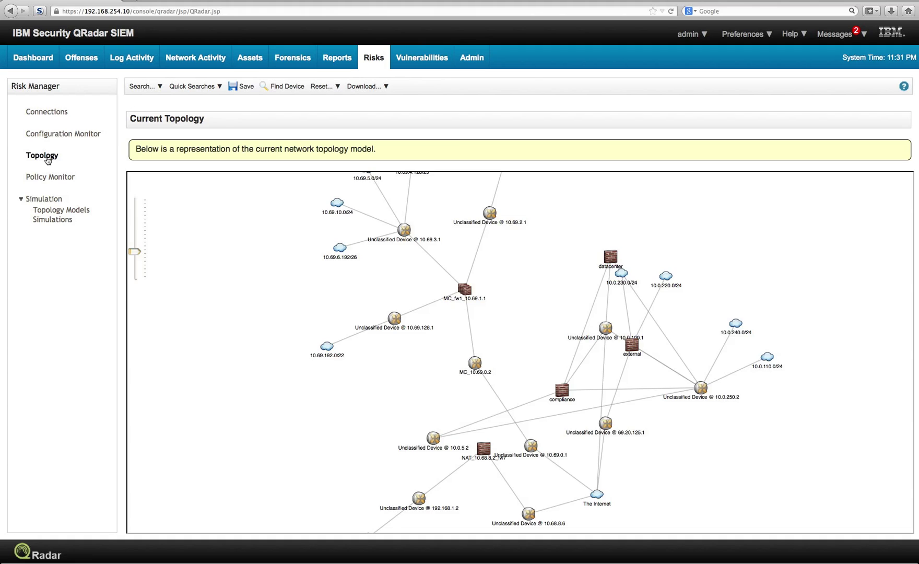
Run a Path search from 10.0.5.227 to 10.0.120.40 with Any Protocol
click(151, 88)
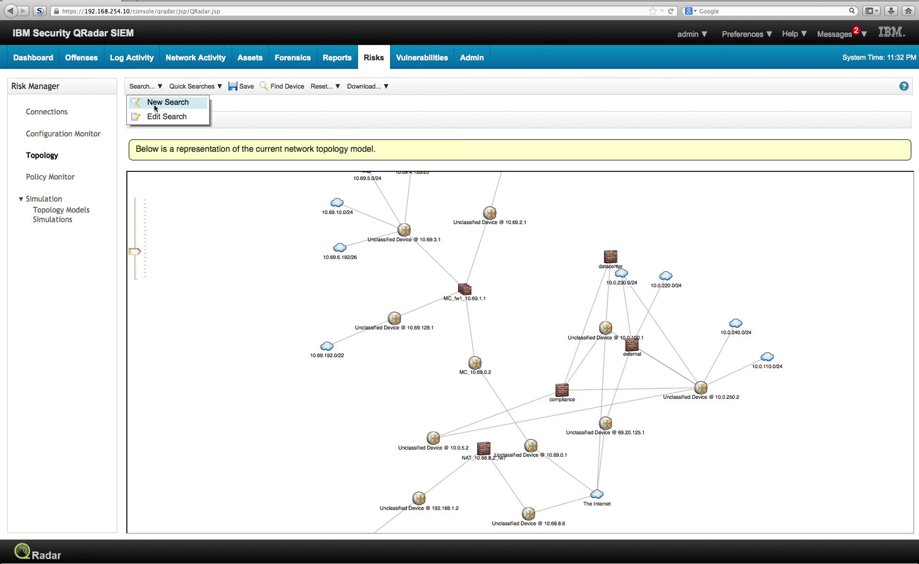
click(154, 105)
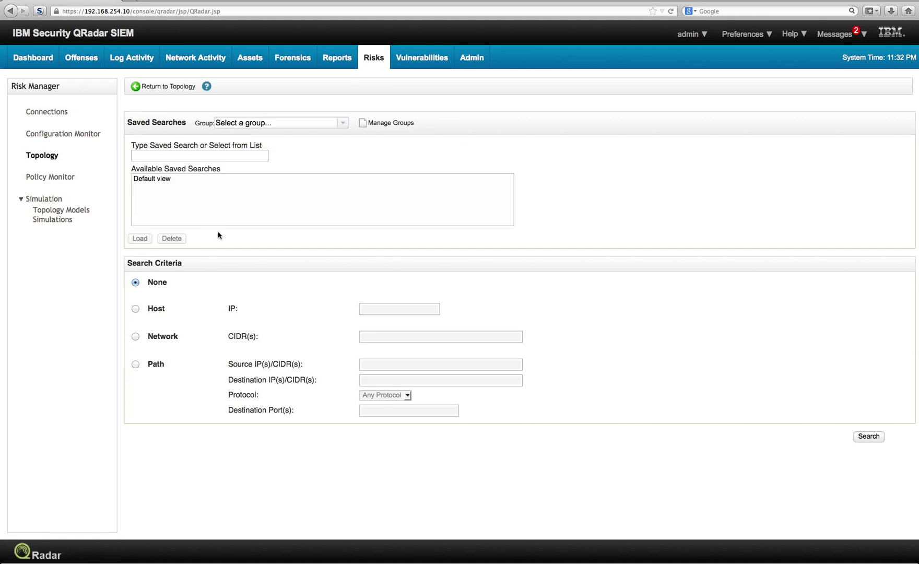
click(136, 366)
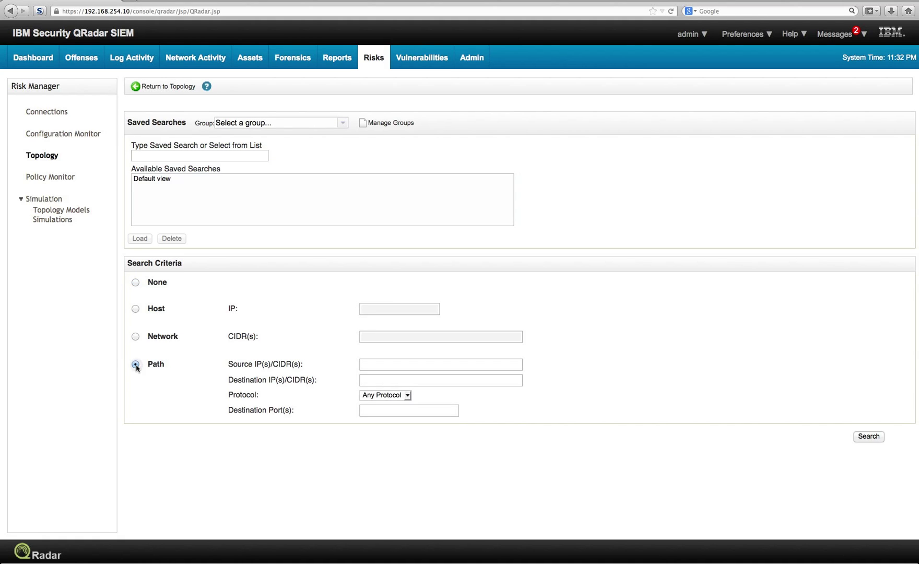
click(372, 365)
text(10.0)
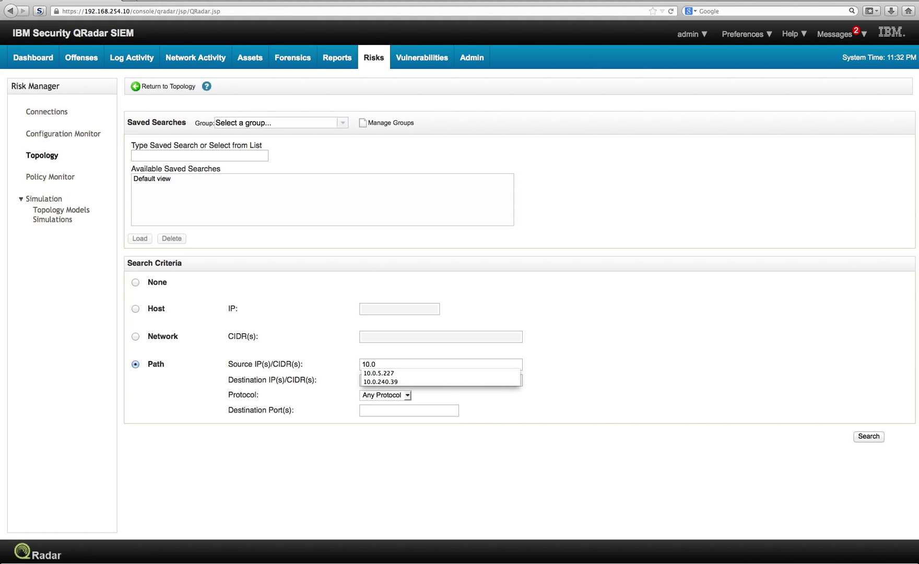
text(.)
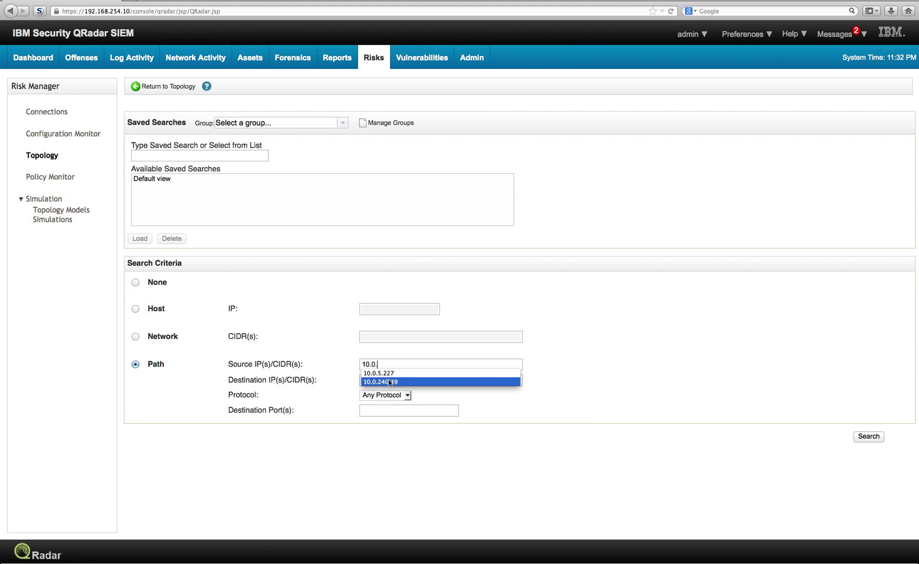
click(388, 373)
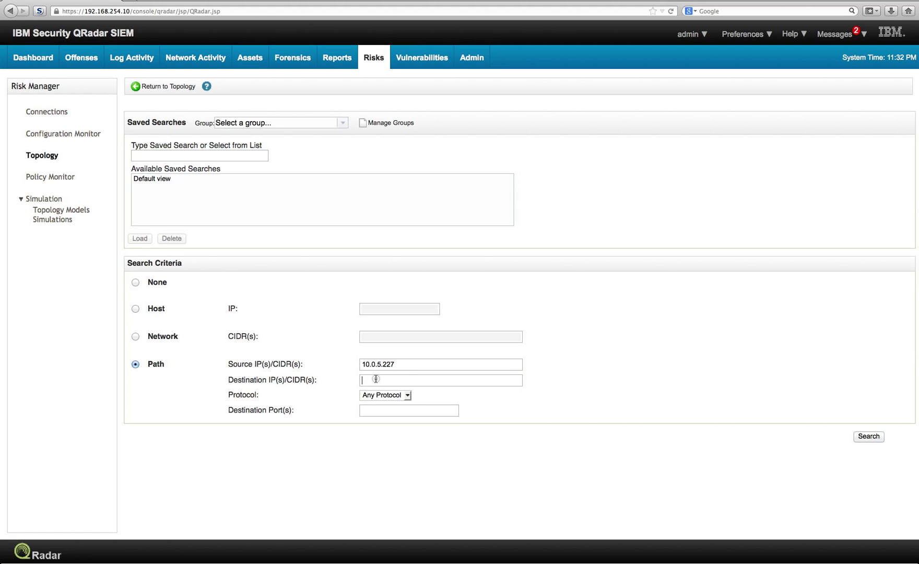
click(374, 378)
text(1)
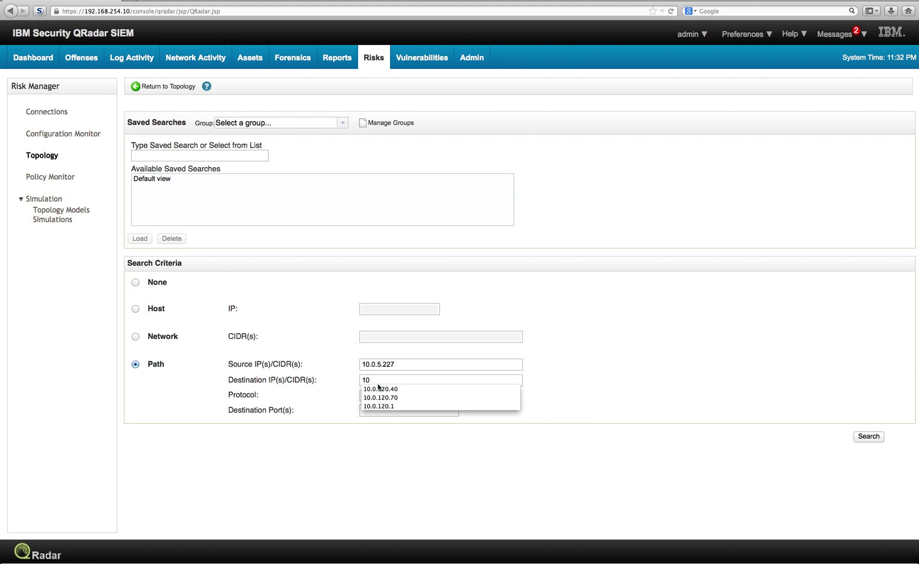
text(0)
click(380, 389)
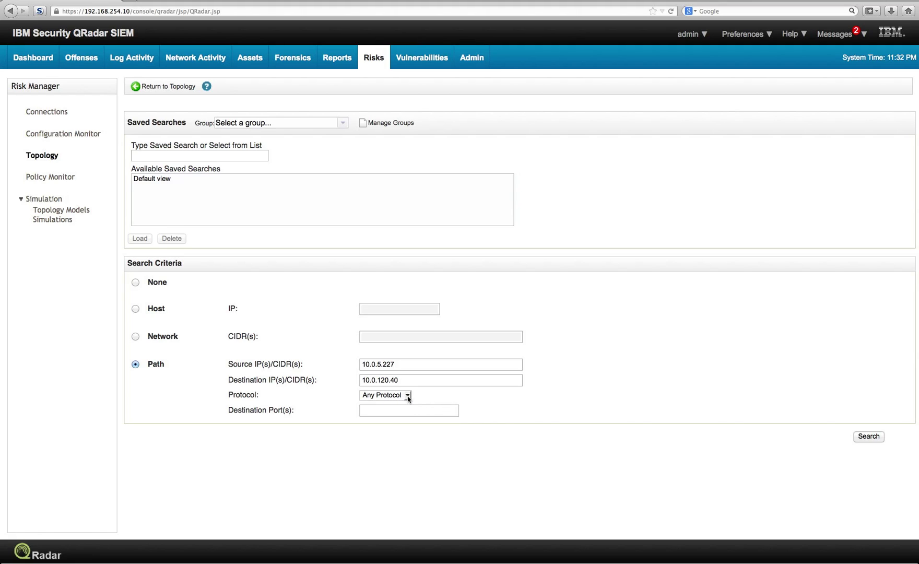
click(407, 397)
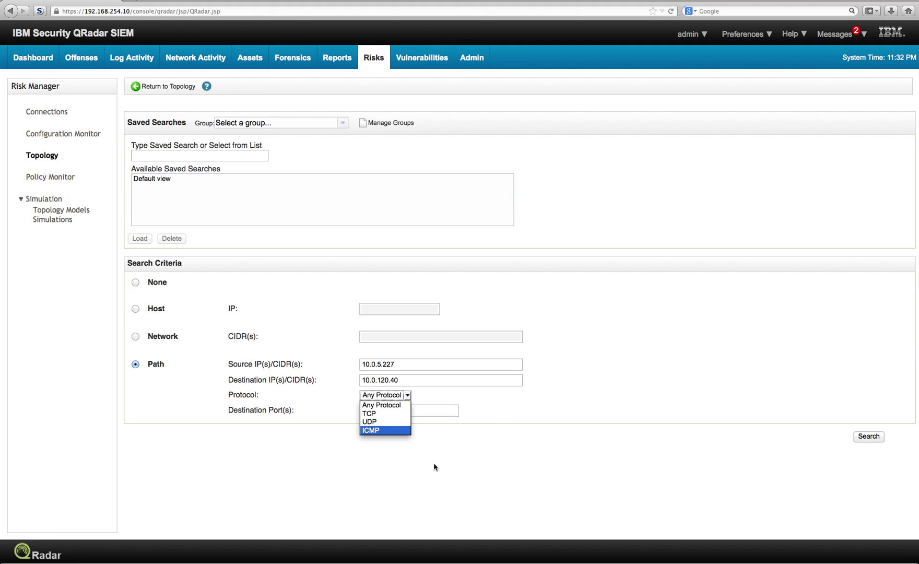
click(702, 414)
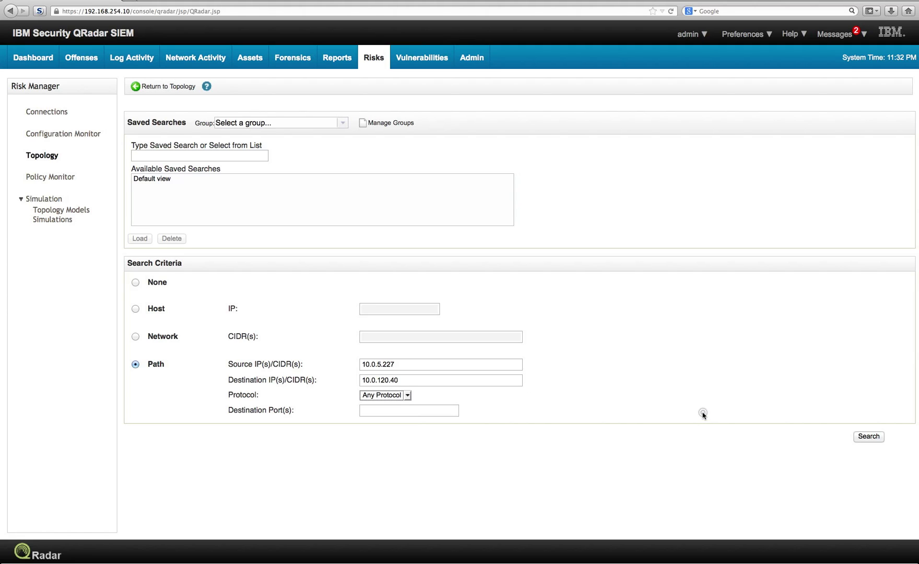
click(860, 438)
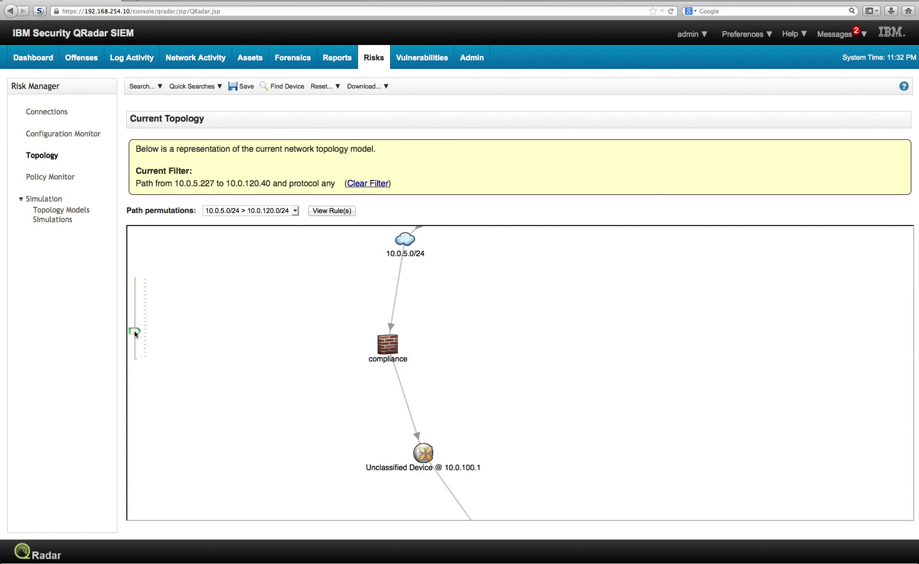
Zoom out on the compliance–datacenter path, then switch to the Connections records
drag(134, 333, 134, 340)
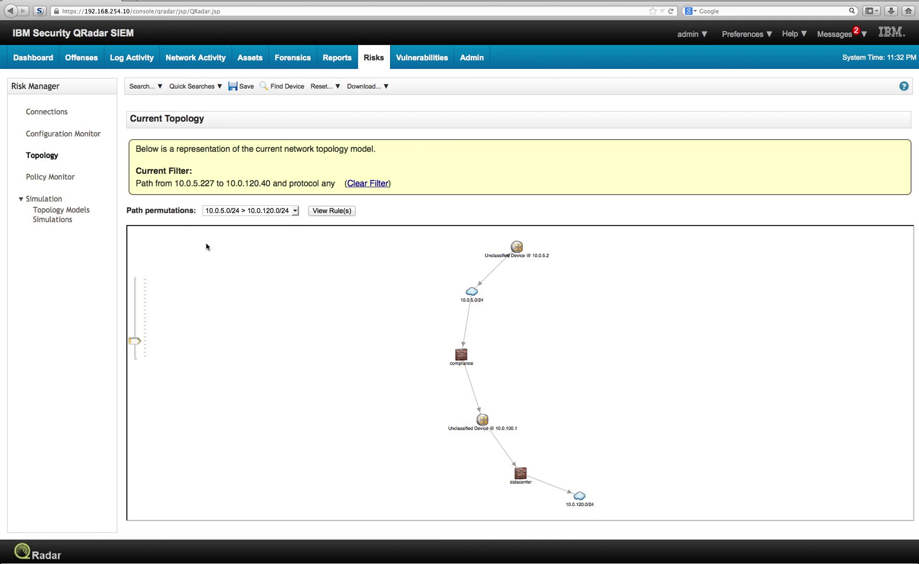
click(54, 113)
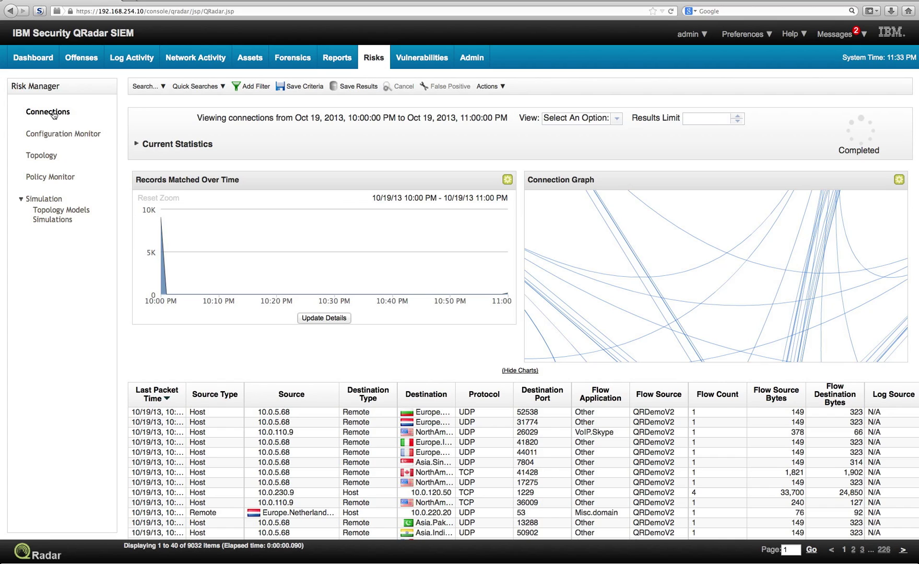
Start a new connection search with the recent time range set to Last 7 Days
click(145, 88)
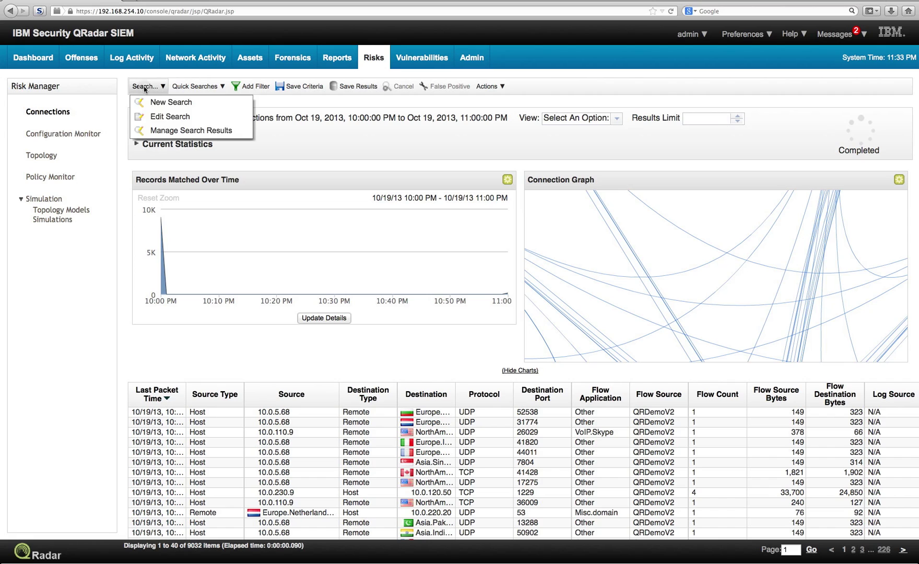
click(158, 104)
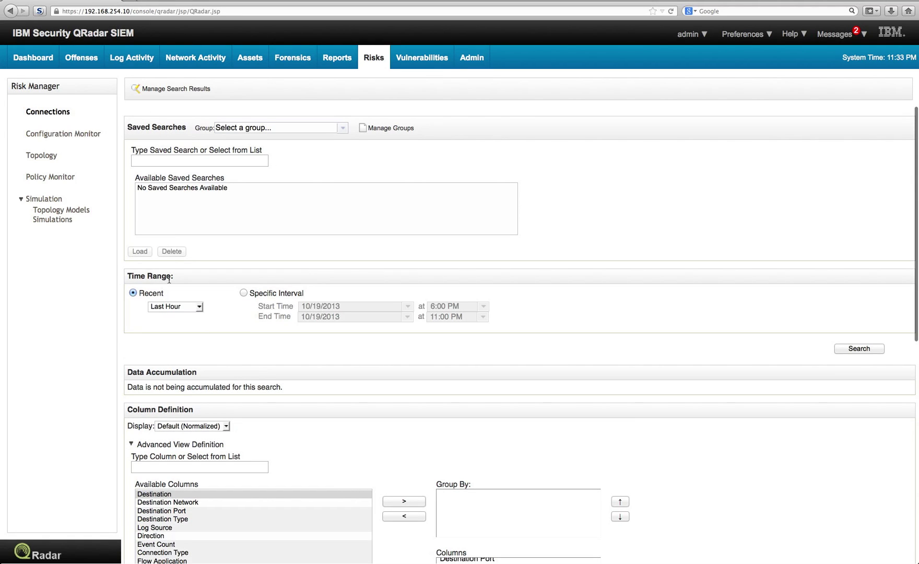
click(198, 308)
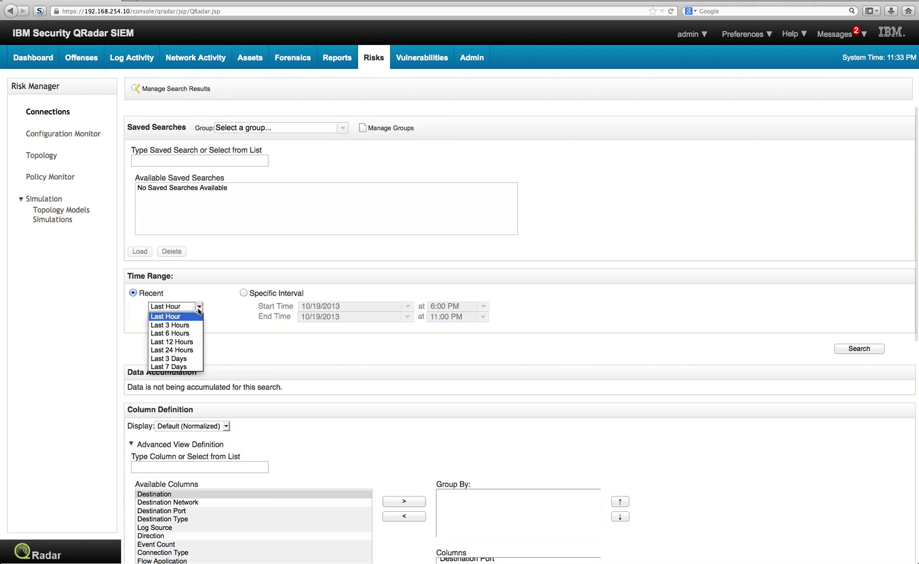
click(183, 367)
scroll(224, 356, down, 5)
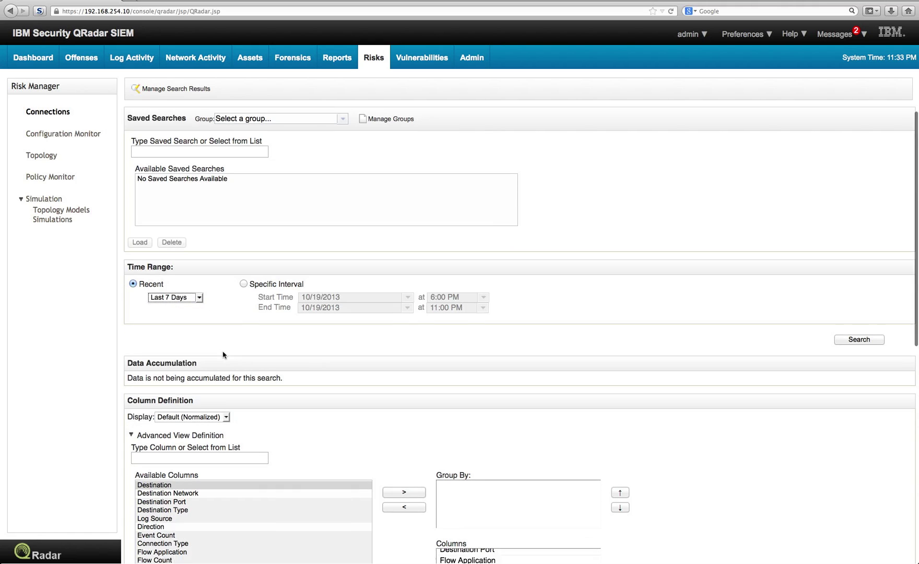
scroll(222, 355, down, 3)
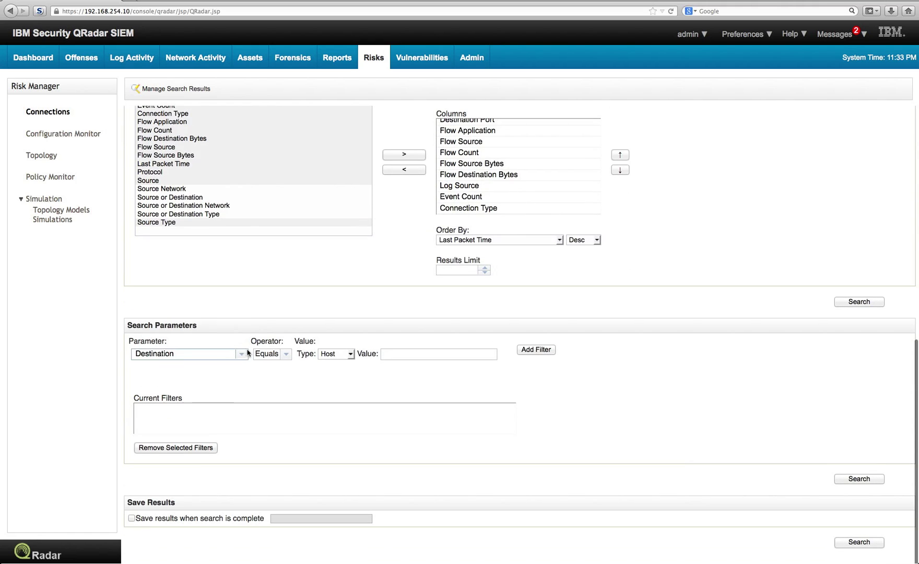
Add a Destination is 10.0.120.40 filter to the connection search
click(240, 355)
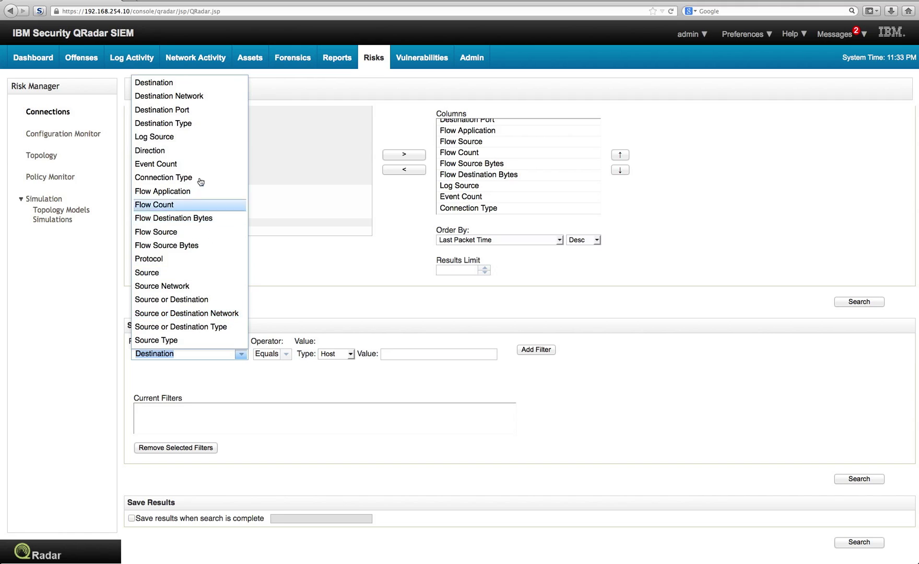
click(188, 87)
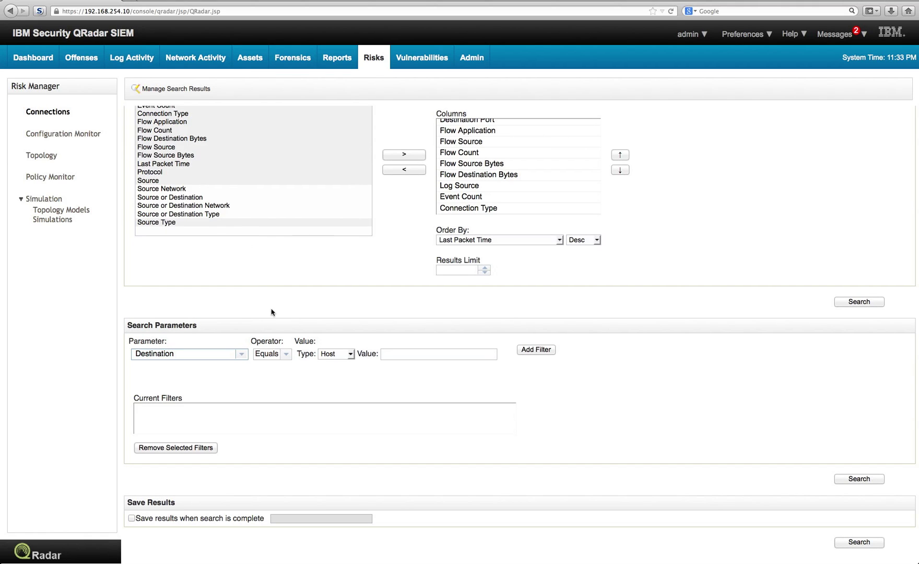
click(386, 355)
text(10.0.)
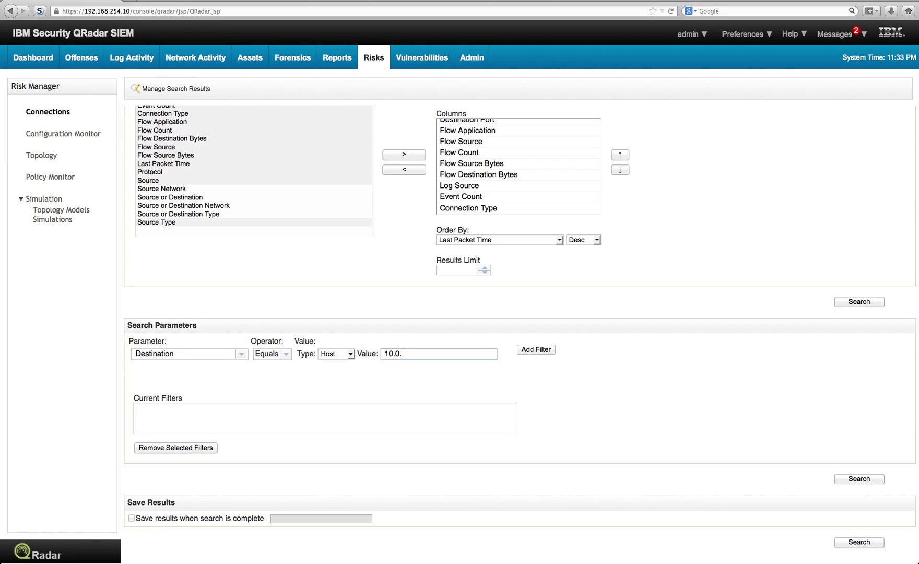
text(120.40)
click(536, 350)
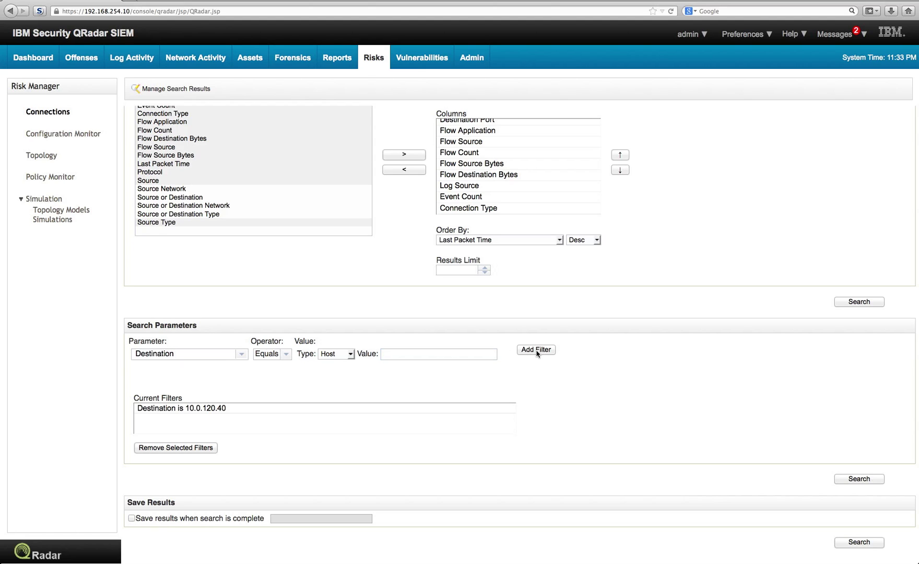
Add a Source is 10.0.5.227 filter alongside the destination filter
click(241, 354)
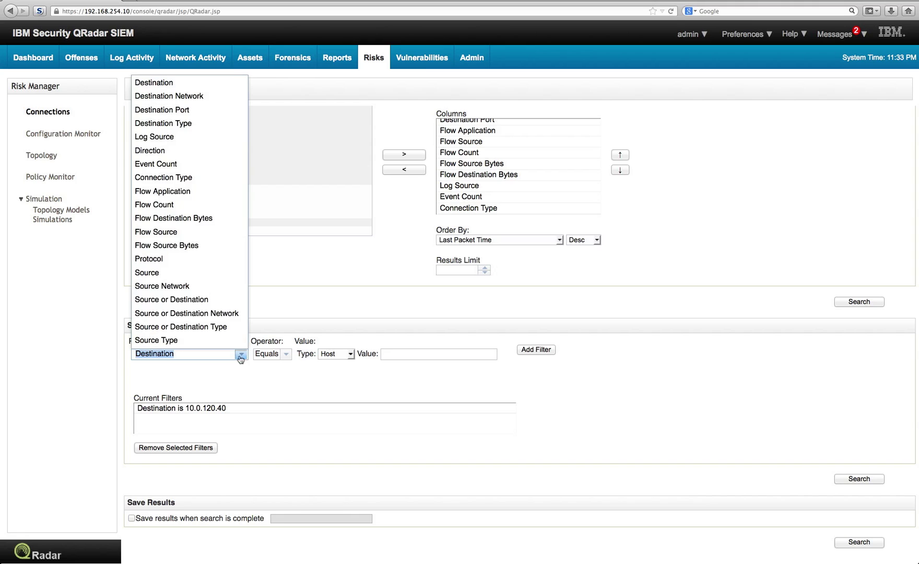
click(199, 277)
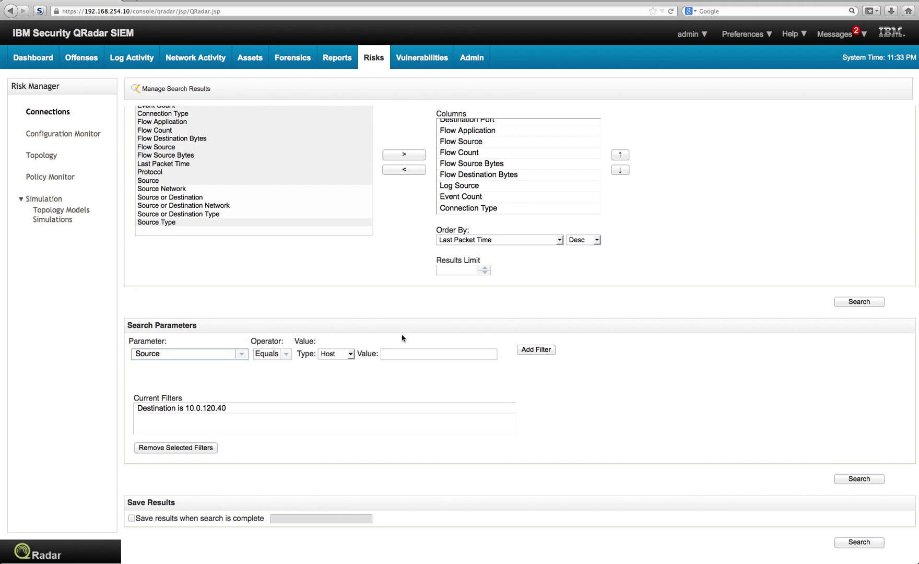
click(400, 354)
text(10.0.)
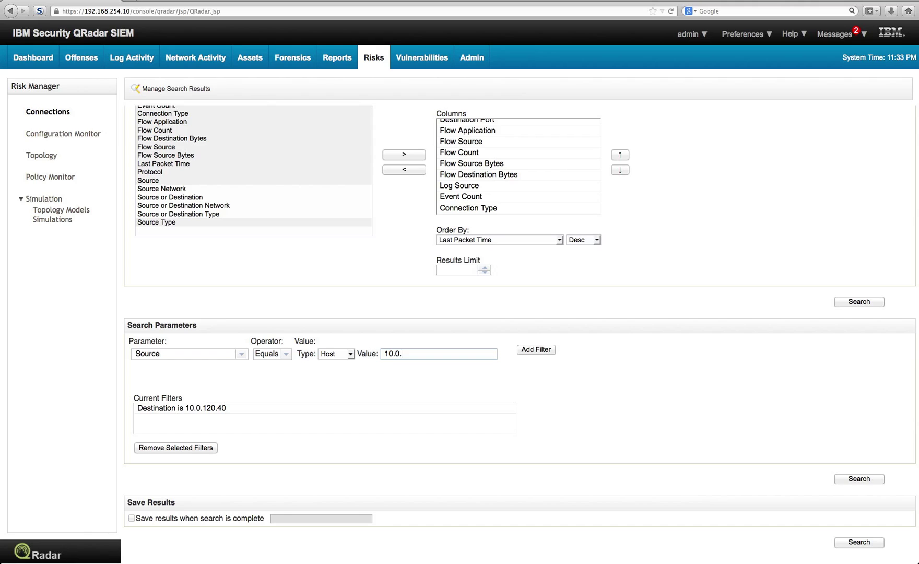
text(5.227)
click(539, 350)
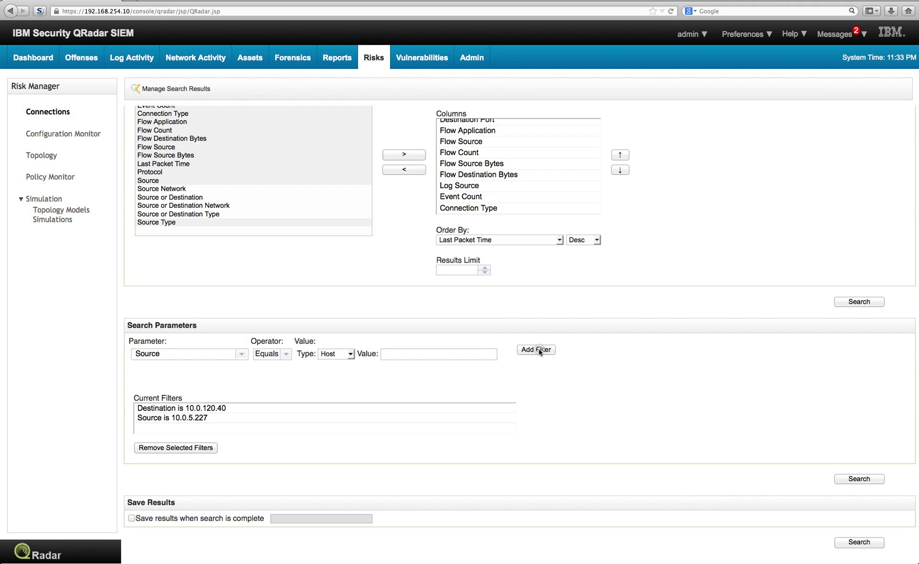
click(234, 408)
click(251, 405)
click(246, 410)
click(252, 402)
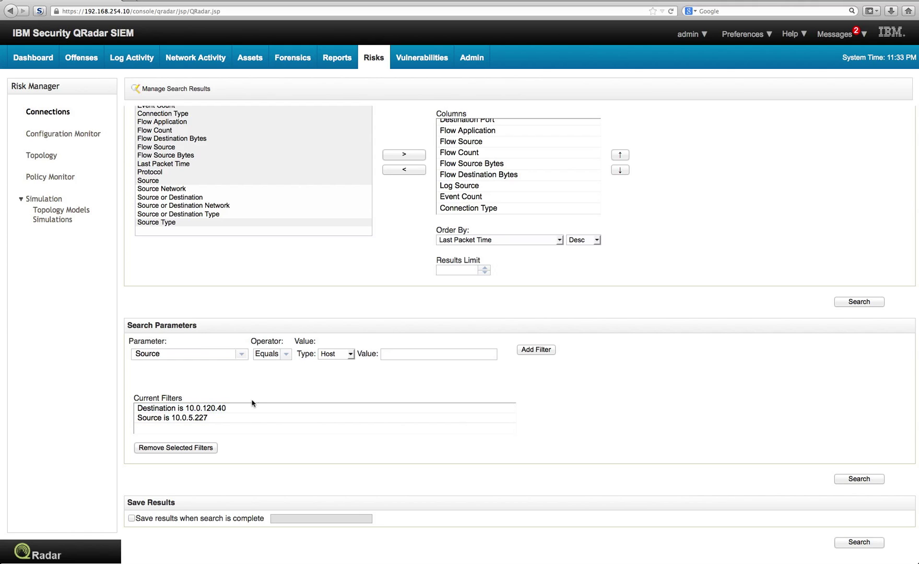
Add a Destination Port 445 filter
click(242, 355)
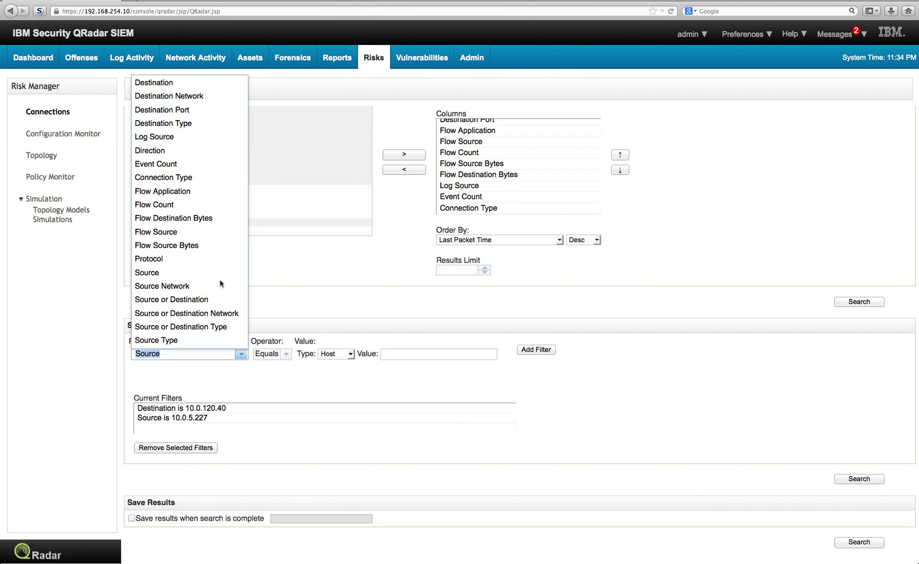
click(205, 110)
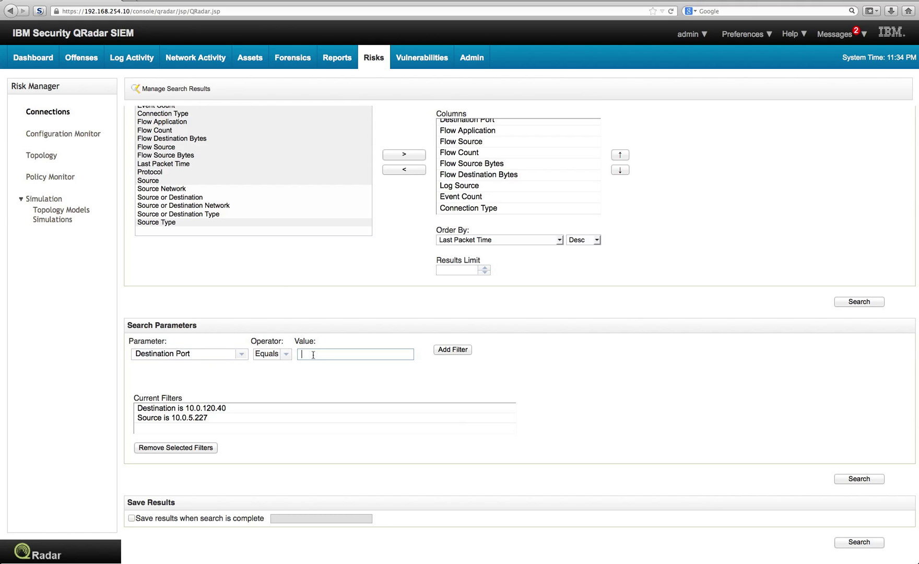
text(445)
click(459, 350)
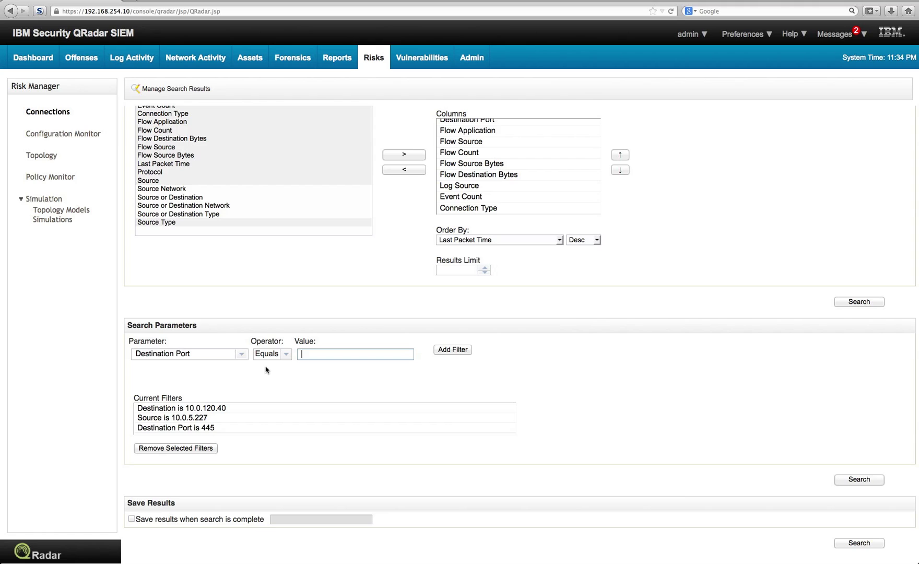
Add a Flow Application filter for DataTransfer.WindowsFileSharing
click(241, 357)
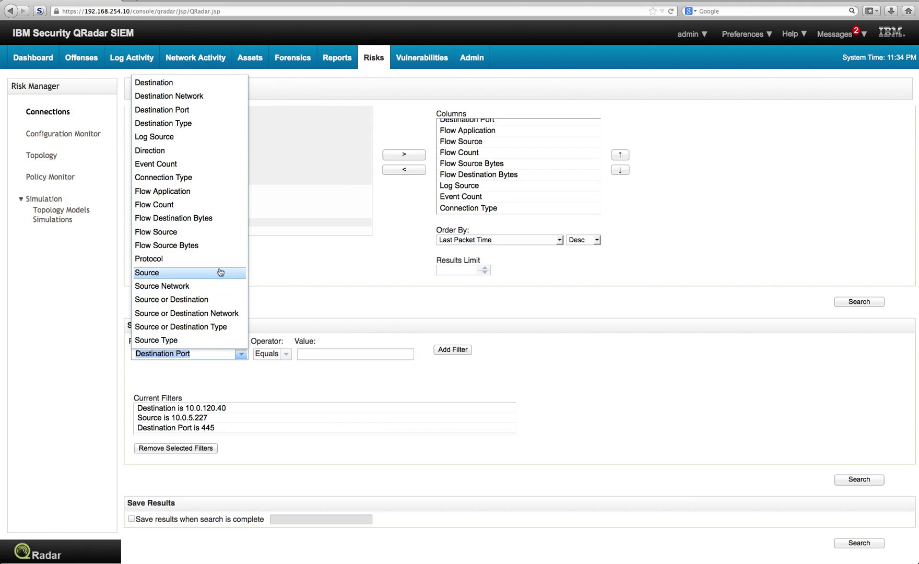
click(204, 191)
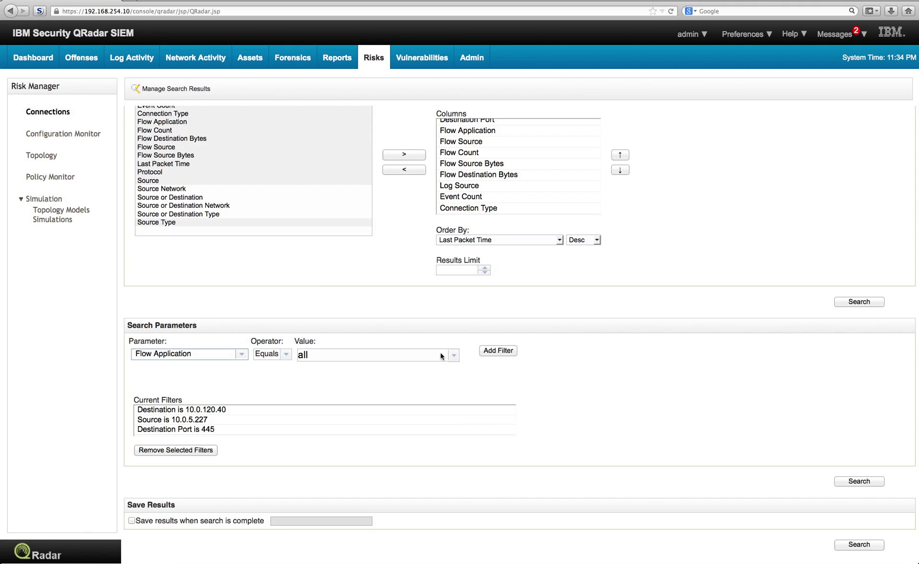
click(454, 356)
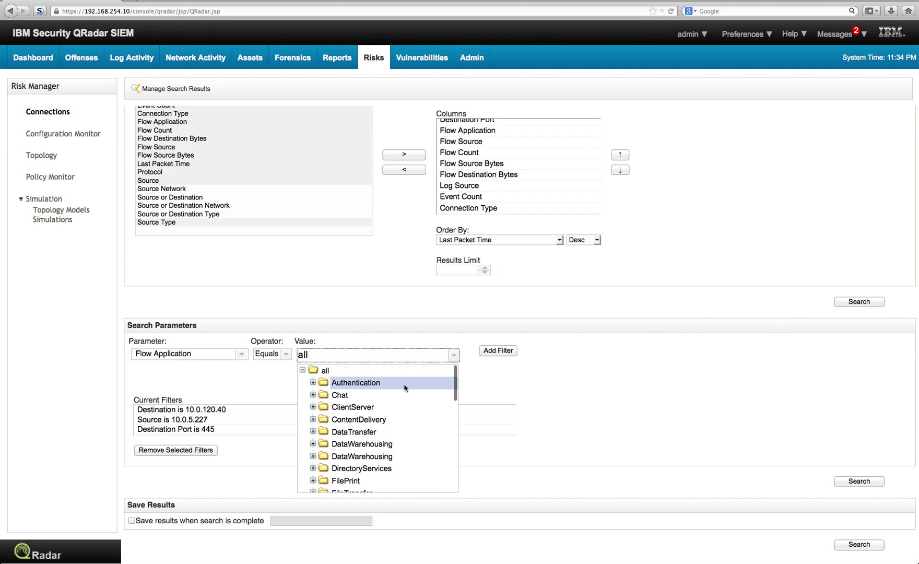
click(313, 432)
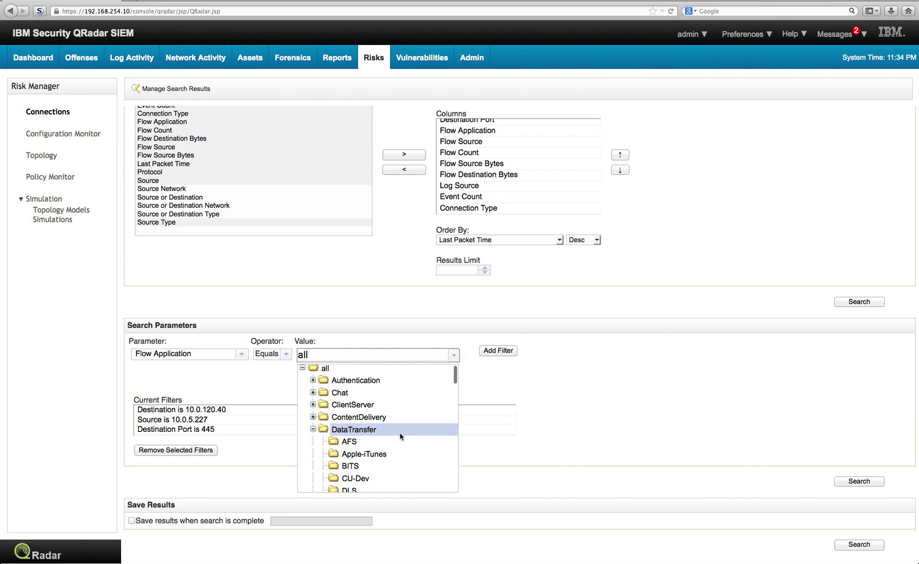
scroll(400, 435, down, 3)
scroll(399, 435, down, 5)
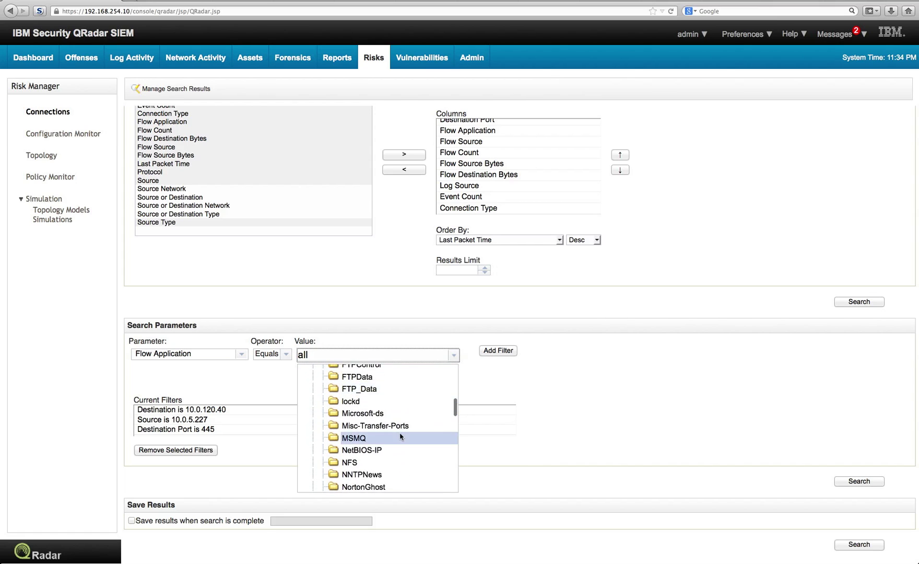
scroll(400, 435, down, 4)
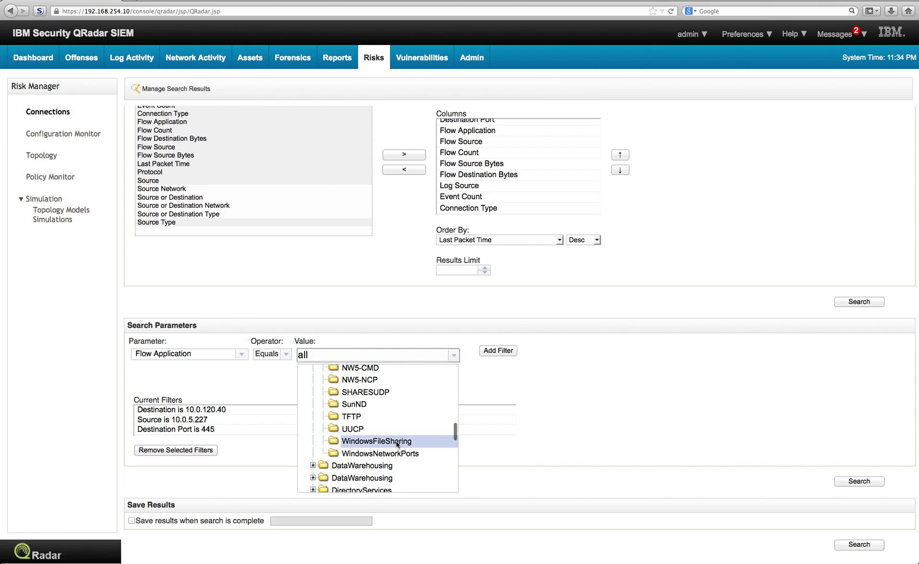
click(396, 443)
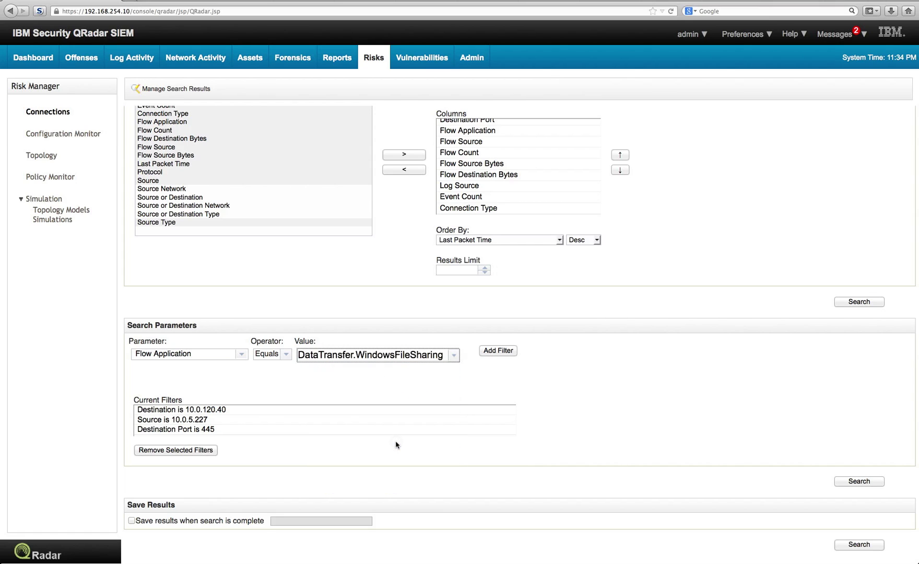
click(493, 352)
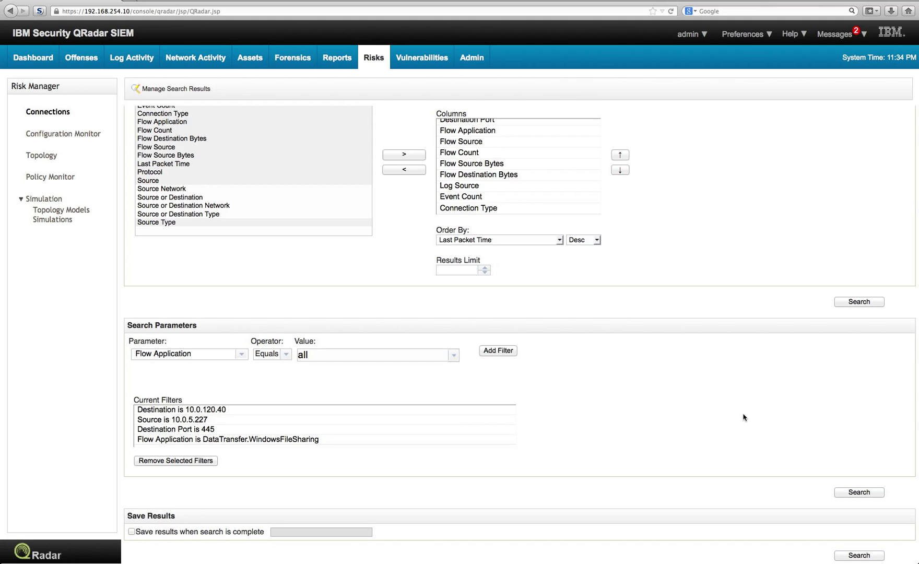
Run the four-filter connection search and open its connection graph full-window
click(869, 492)
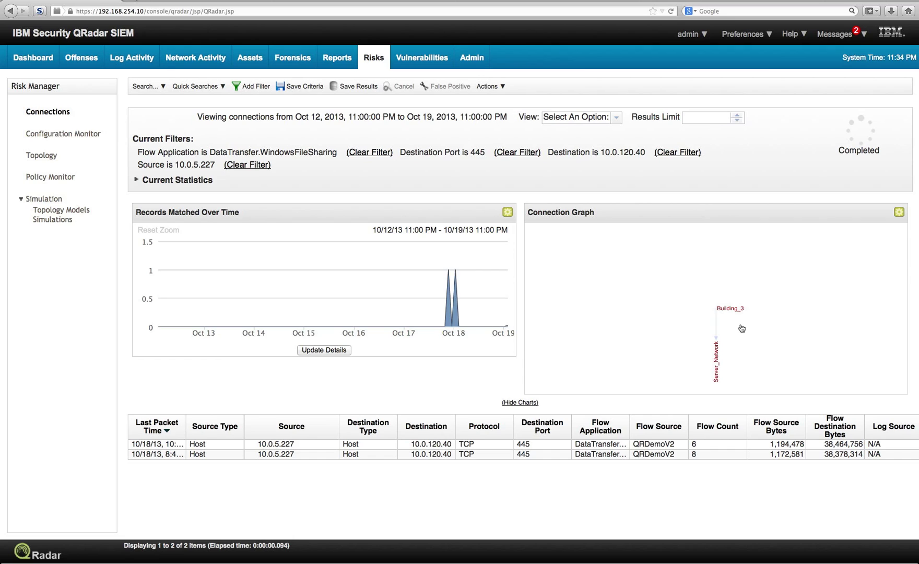
click(734, 345)
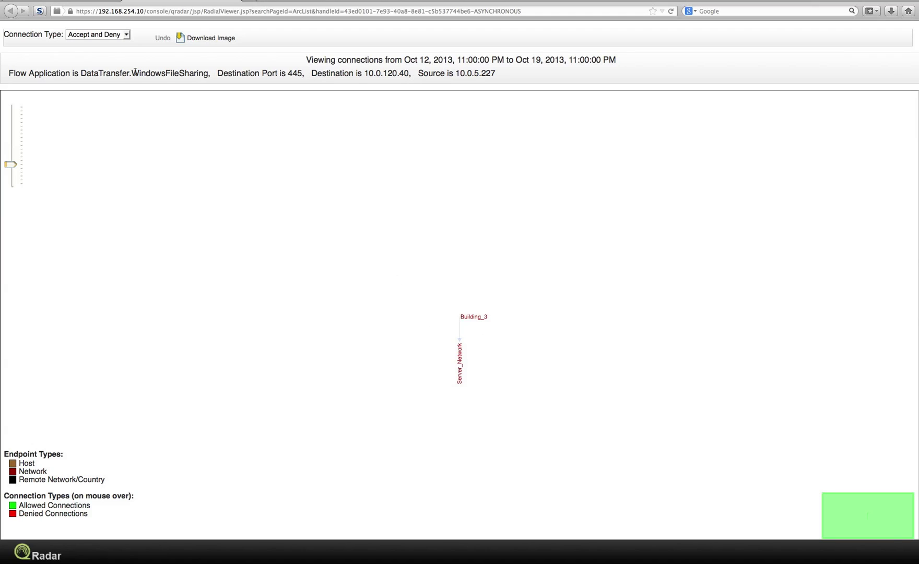
Show Deny, then Accept connection types in the graph, then close the viewer
click(127, 34)
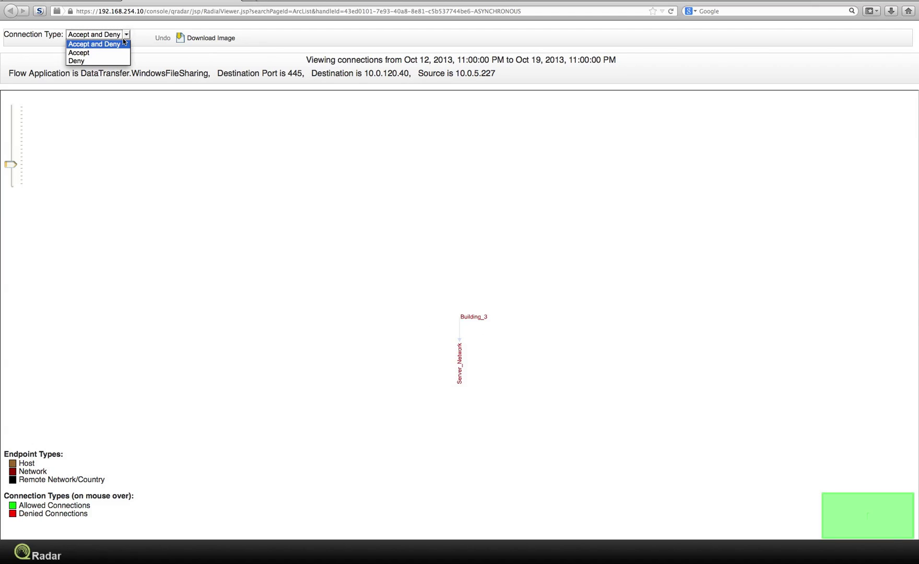
click(102, 61)
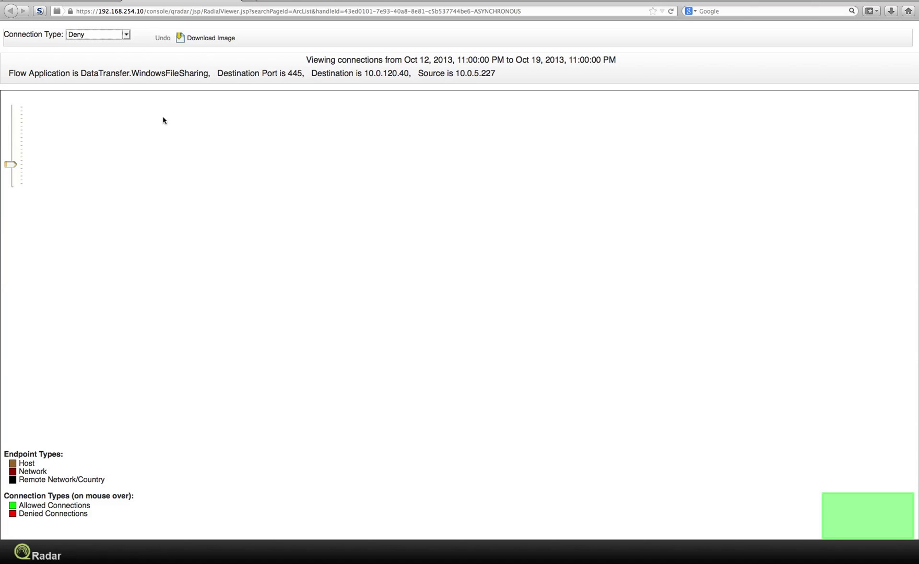
click(126, 35)
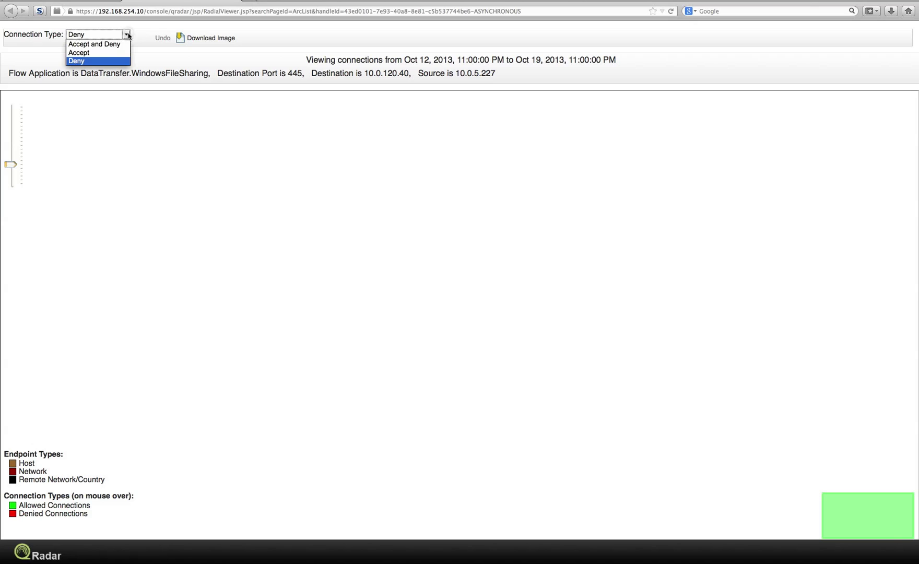
click(119, 52)
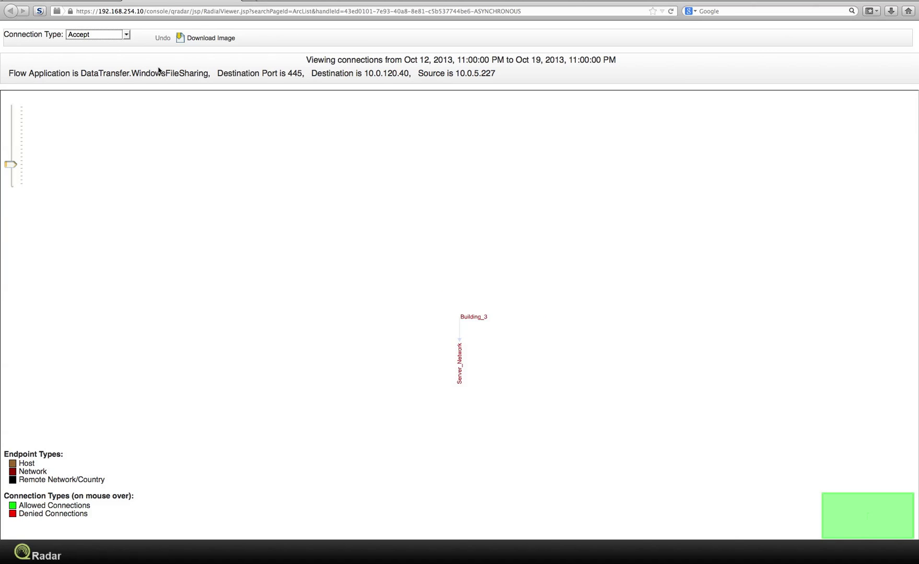
click(236, 0)
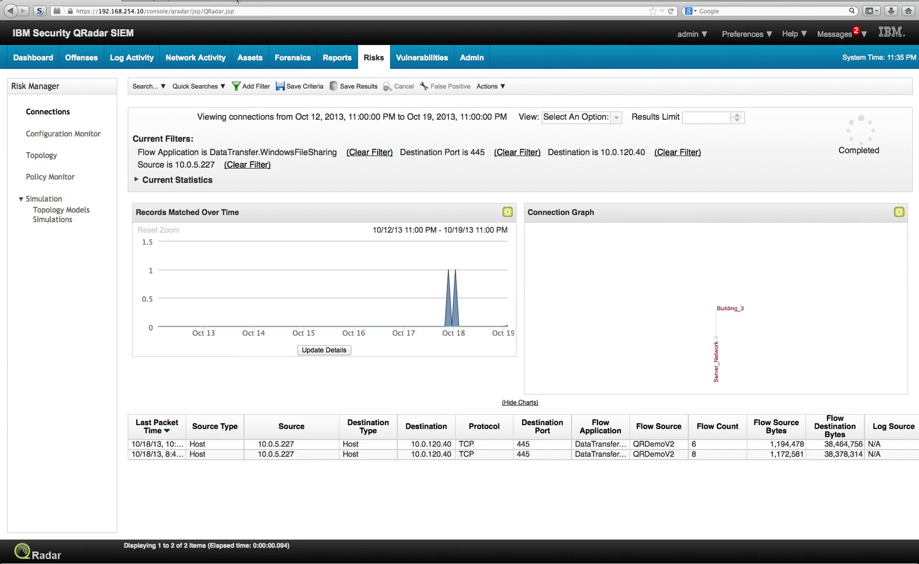
Search connections filtered to Source 10.0.110.123, returning 21 records
click(149, 86)
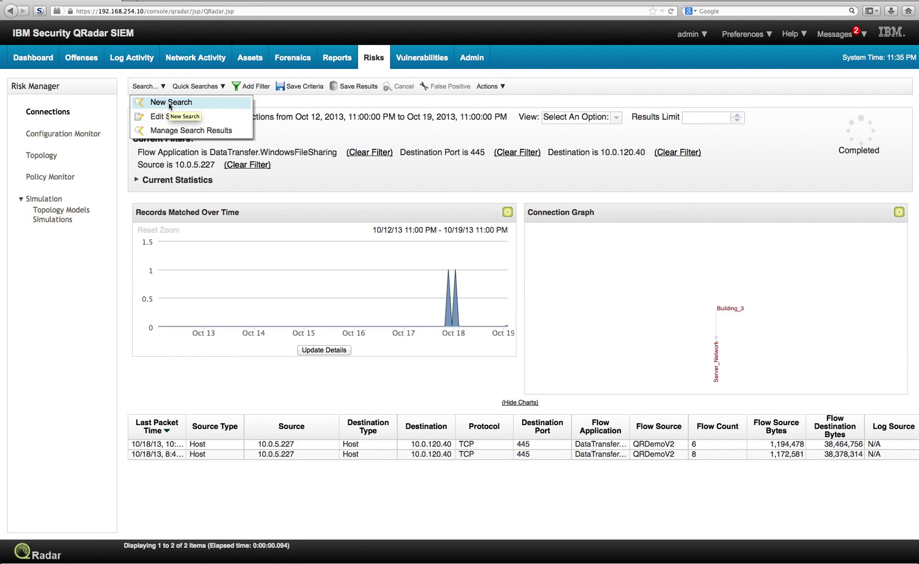
click(170, 103)
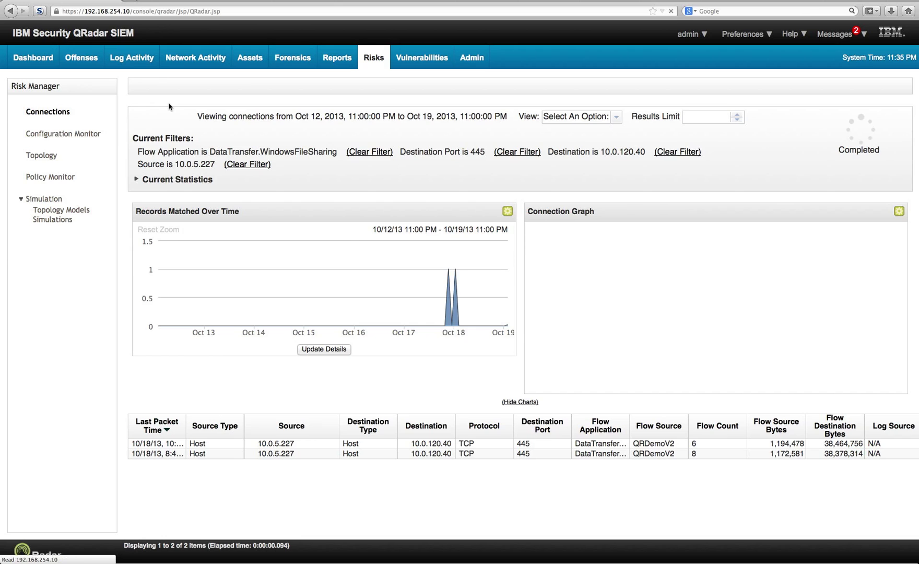
scroll(262, 359, down, 13)
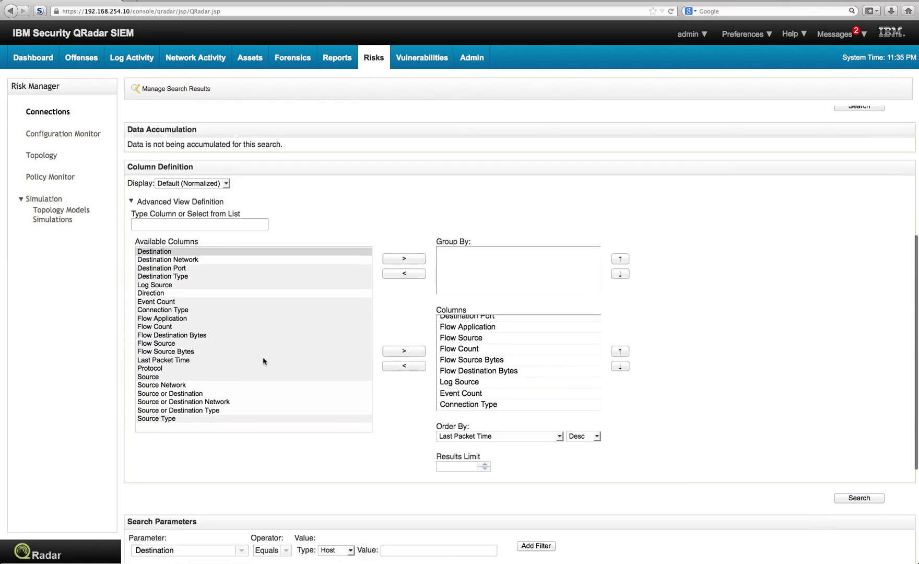
click(240, 405)
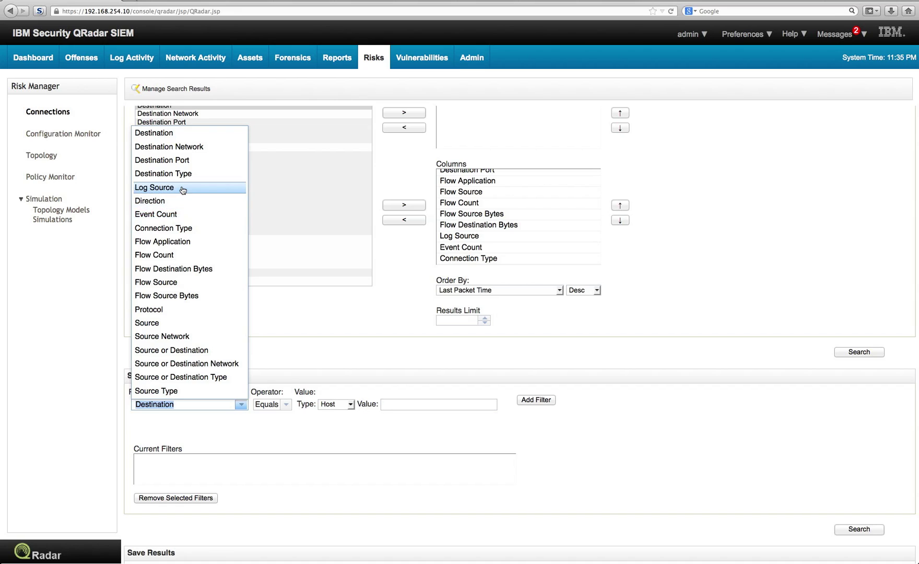
click(177, 324)
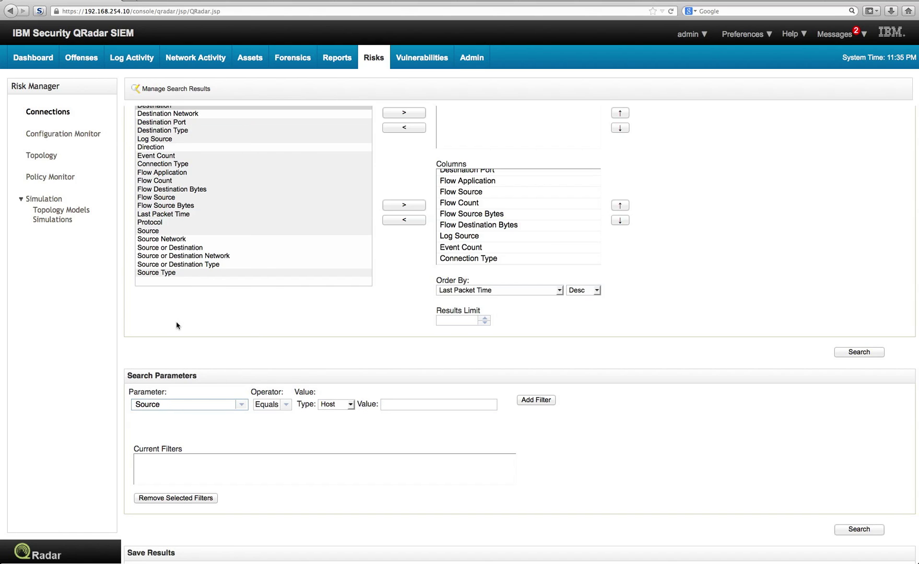
click(386, 404)
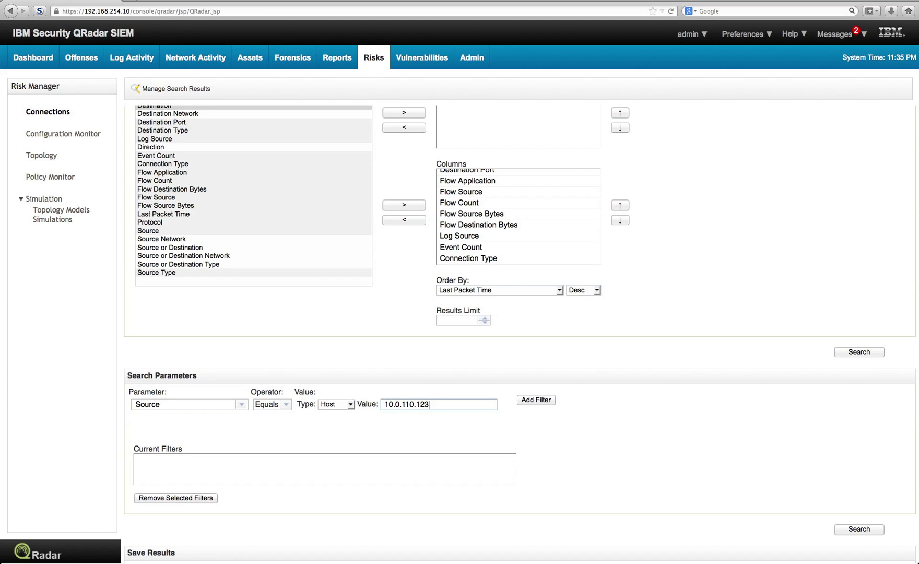
click(536, 400)
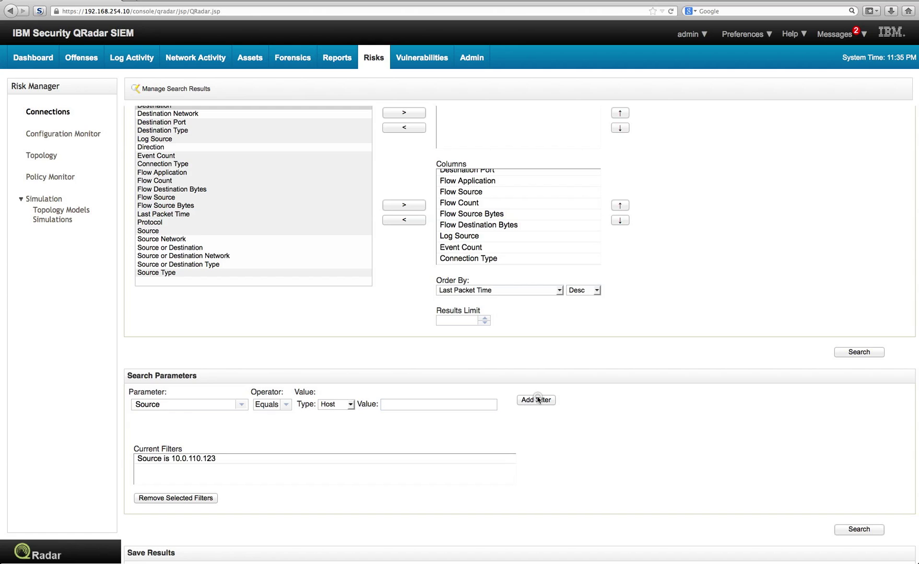
click(868, 530)
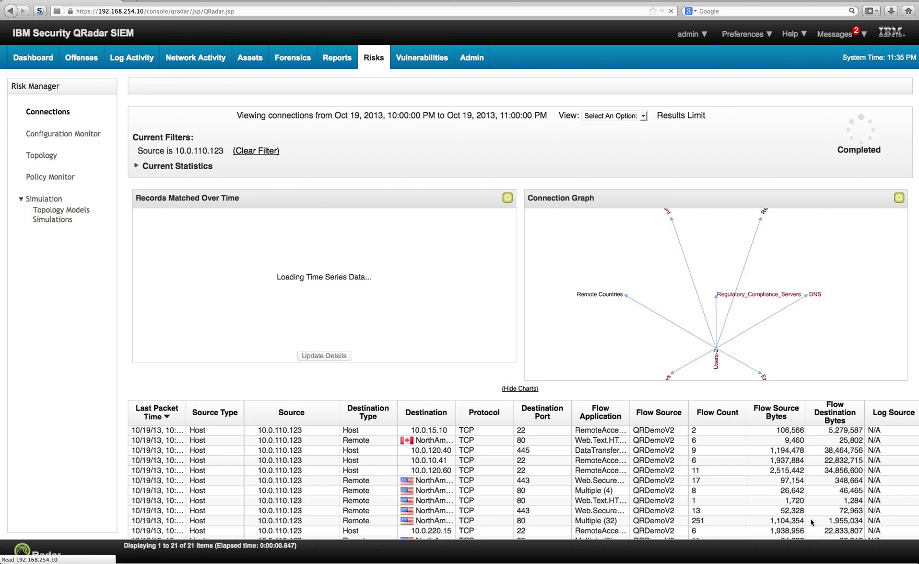
Edit the Source 10.0.110.123 search and open its Parameter list
scroll(560, 495, down, 3)
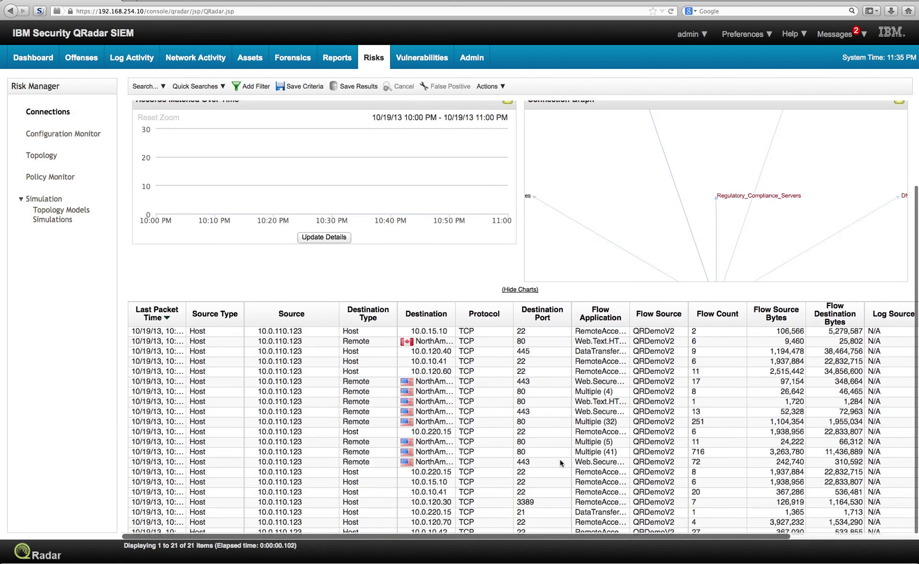
scroll(560, 463, up, 3)
click(148, 88)
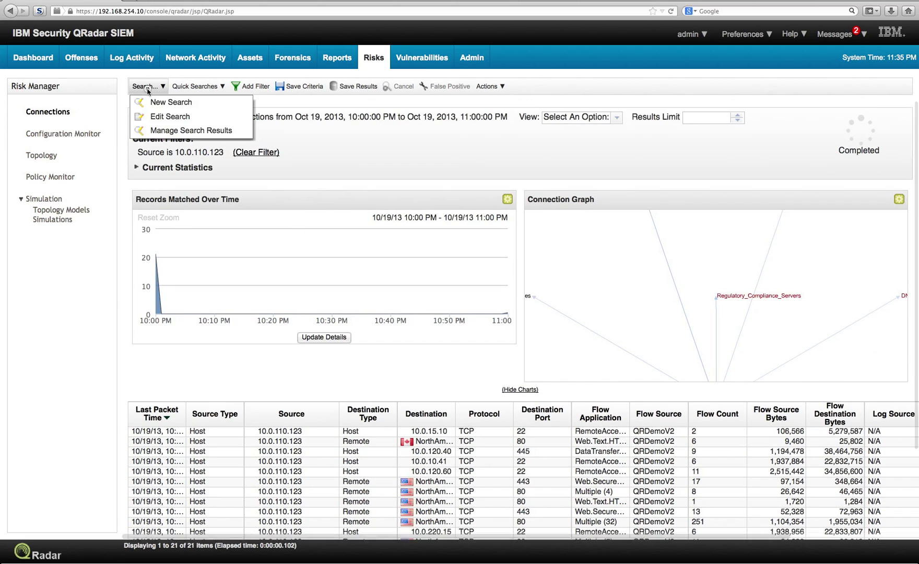
click(152, 117)
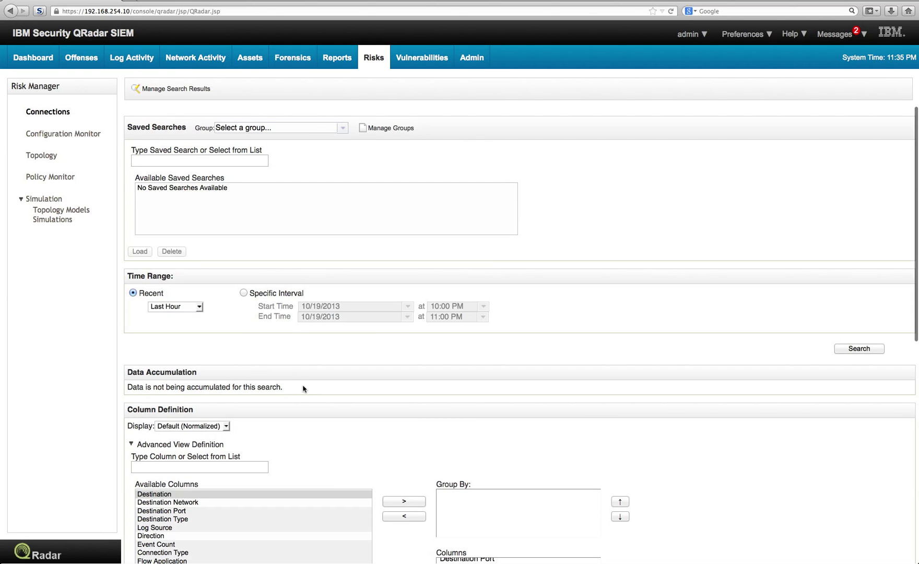
scroll(304, 390, down, 5)
scroll(305, 391, down, 3)
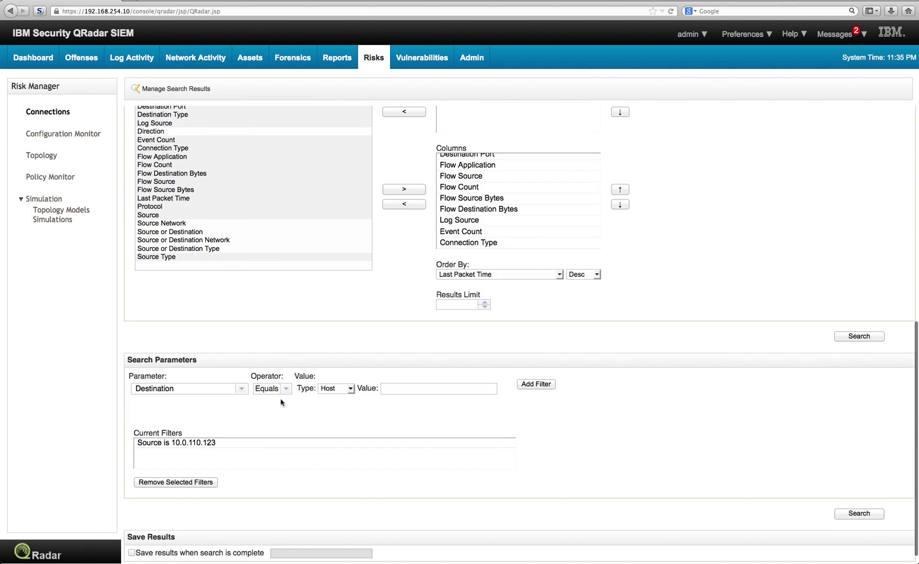
click(242, 389)
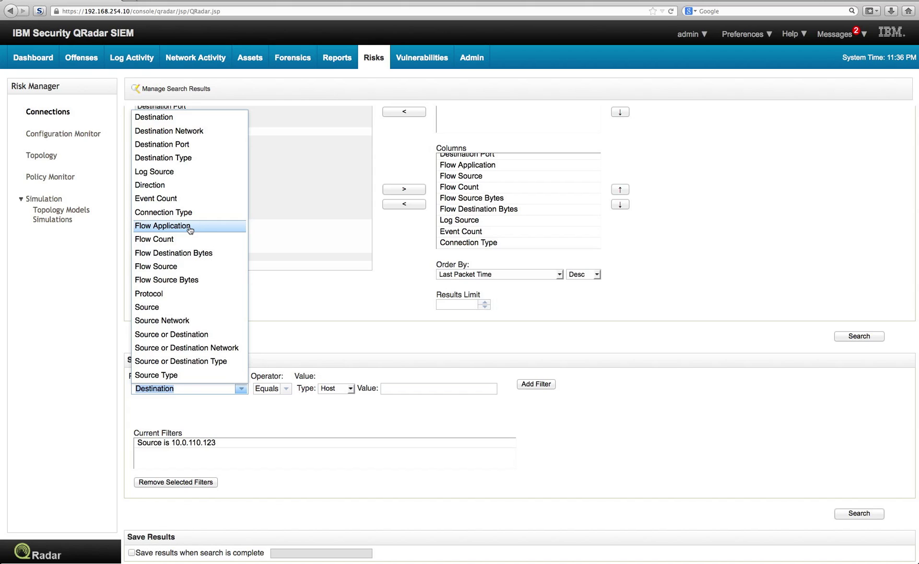
Set the filter parameter to Flow Application and expand the Web category
click(189, 230)
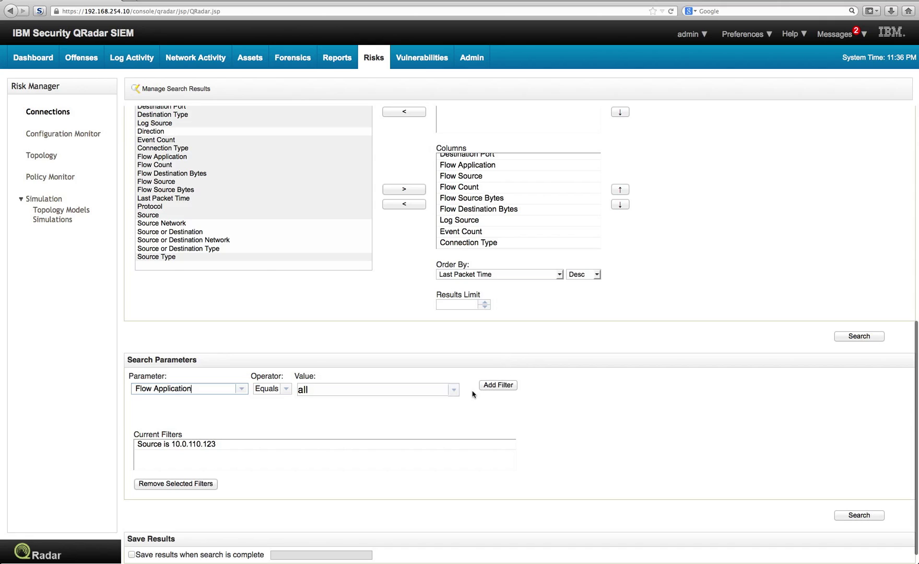
click(454, 390)
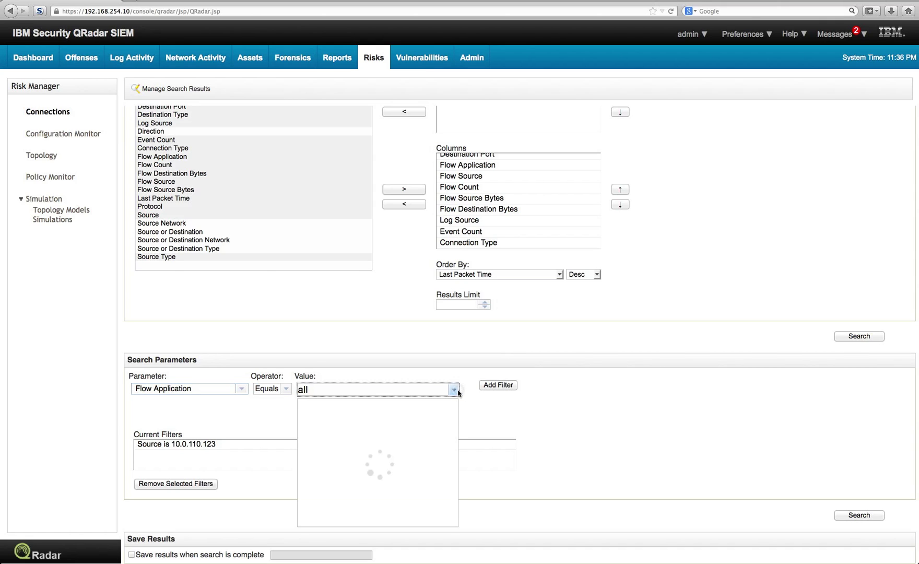
scroll(406, 468, down, 5)
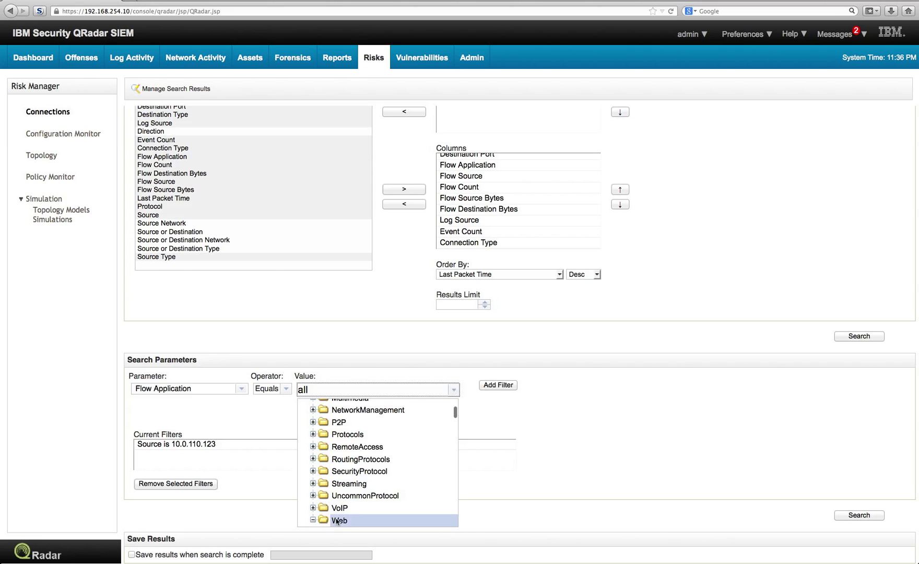
click(312, 520)
scroll(355, 517, down, 4)
scroll(355, 516, down, 8)
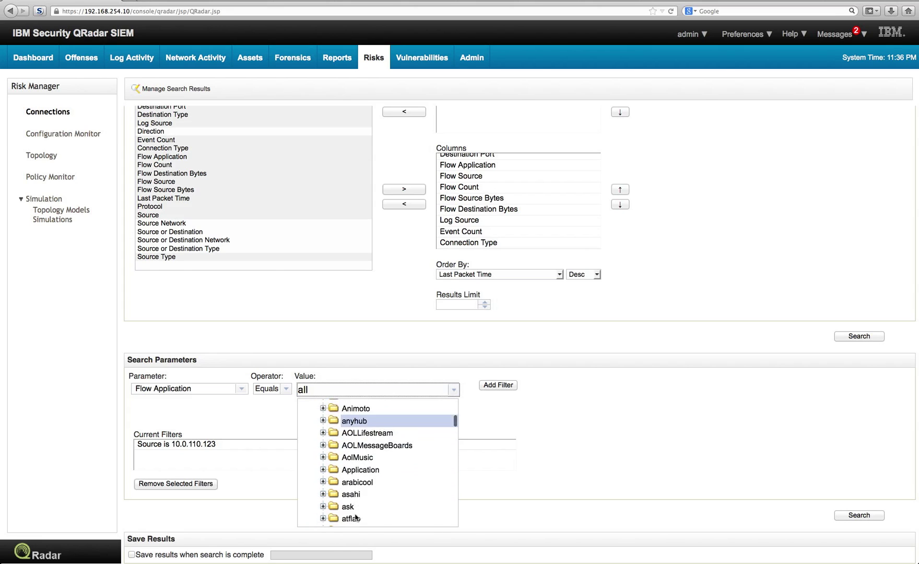
scroll(355, 517, down, 8)
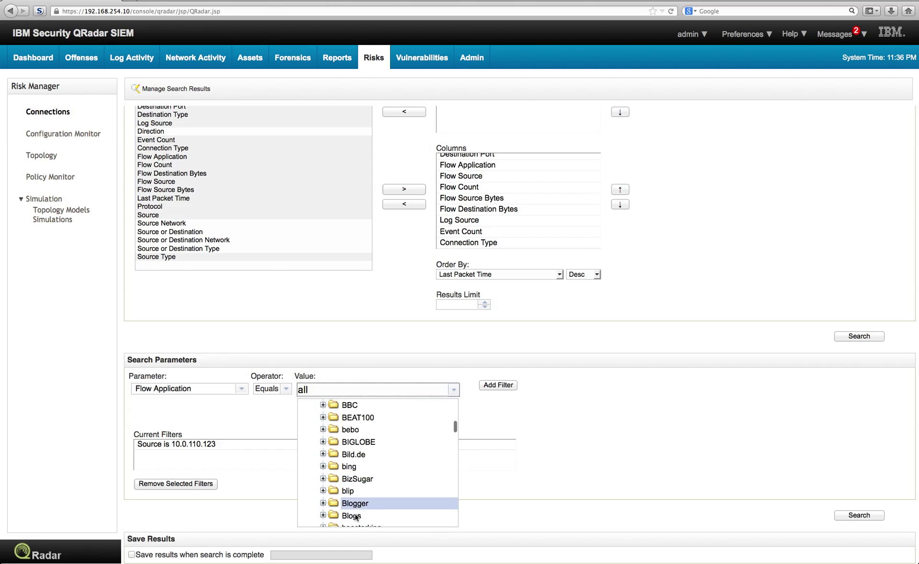
scroll(355, 517, down, 8)
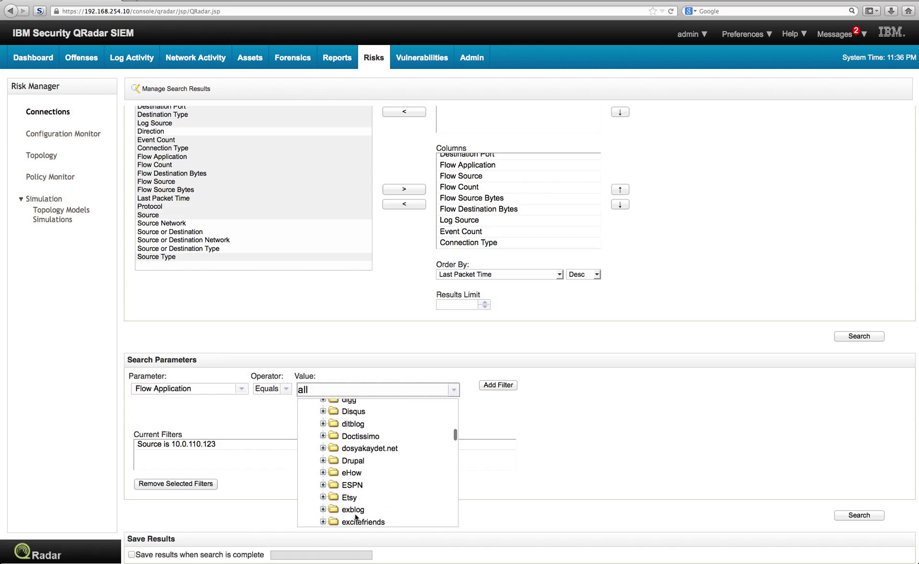
scroll(355, 517, down, 1)
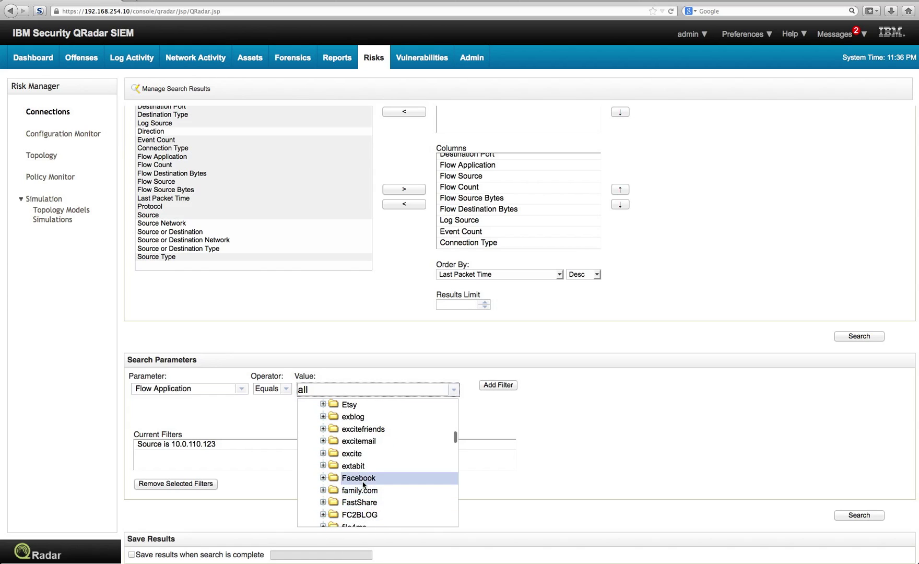
Add Web.Facebook as a filter value and rerun the search, returning 2 records
click(323, 478)
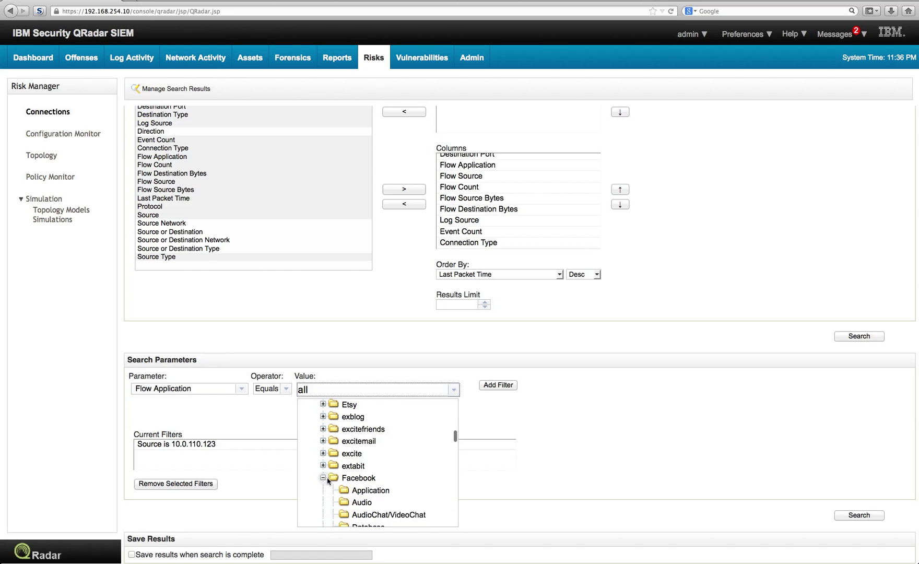
scroll(379, 483, down, 3)
scroll(380, 486, down, 5)
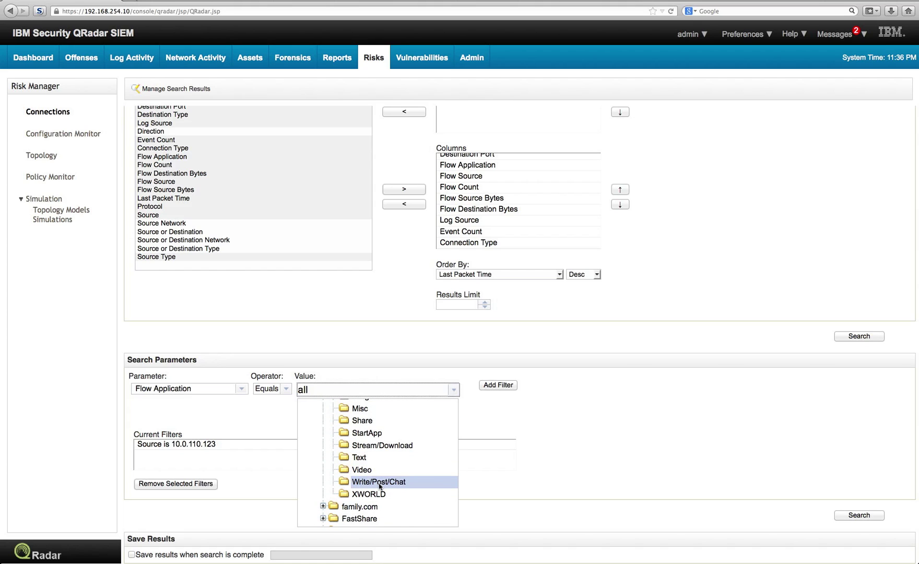
scroll(380, 480, up, 5)
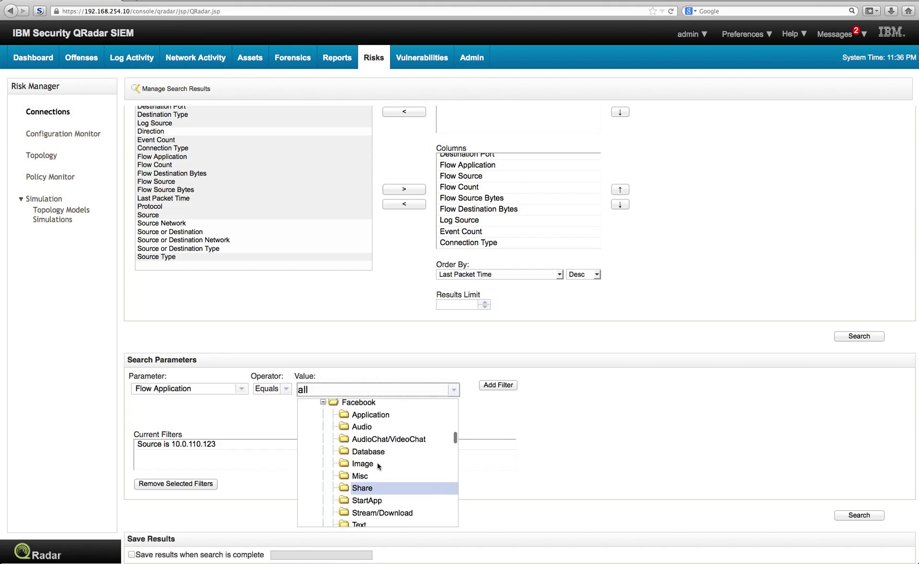
click(360, 443)
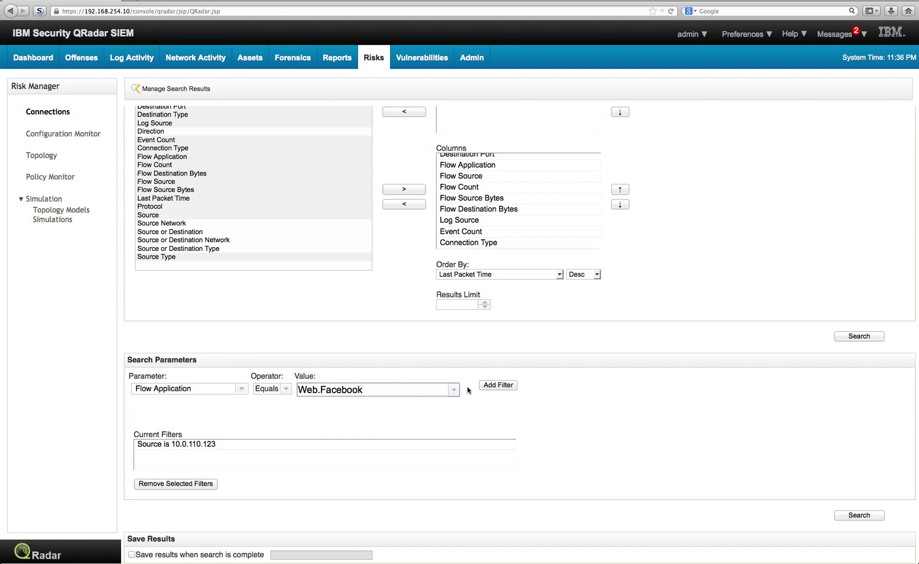
click(499, 386)
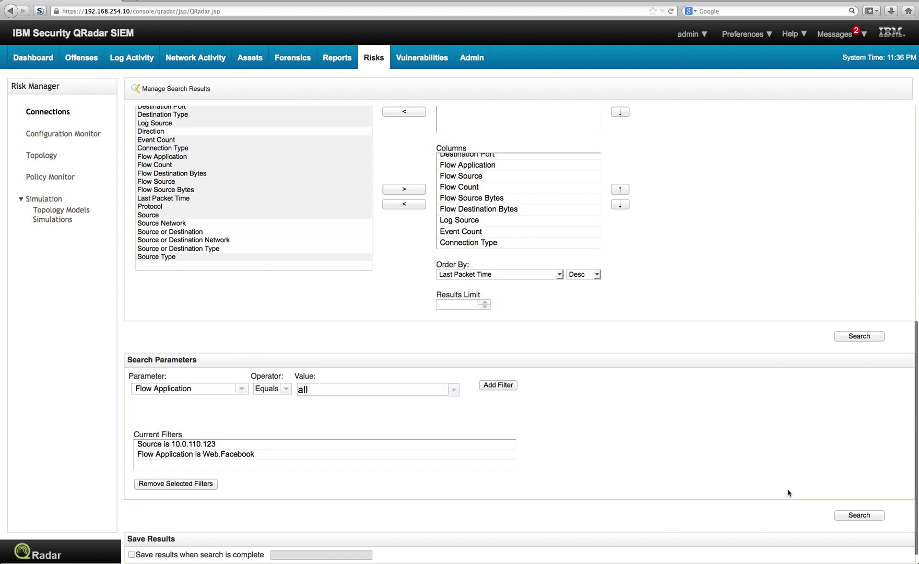
click(869, 515)
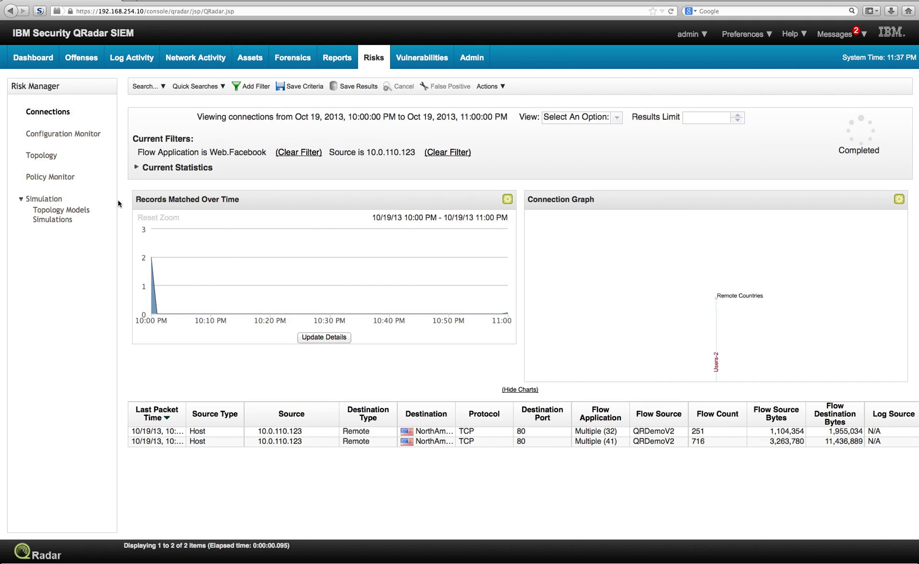
Start a new question from the Policy Monitor questions list
click(62, 178)
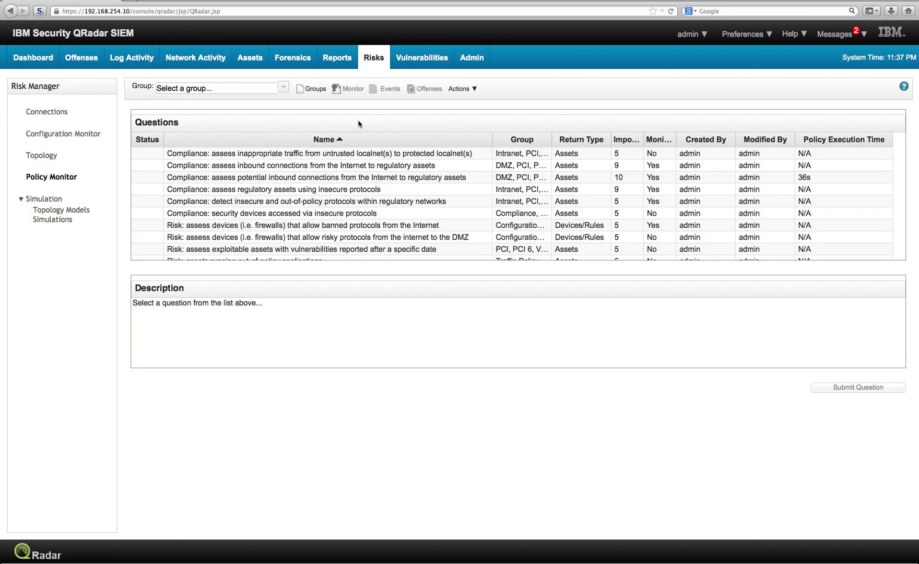
click(460, 89)
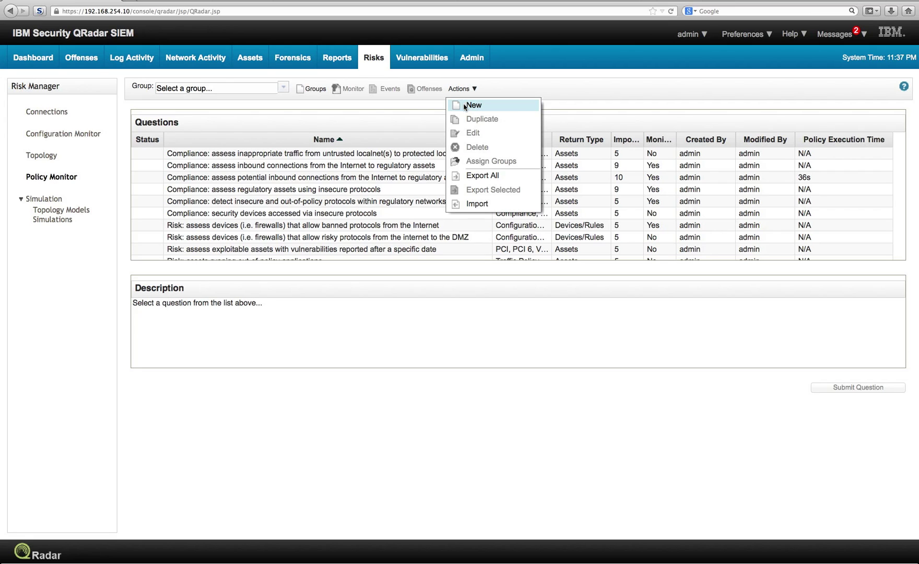
click(473, 105)
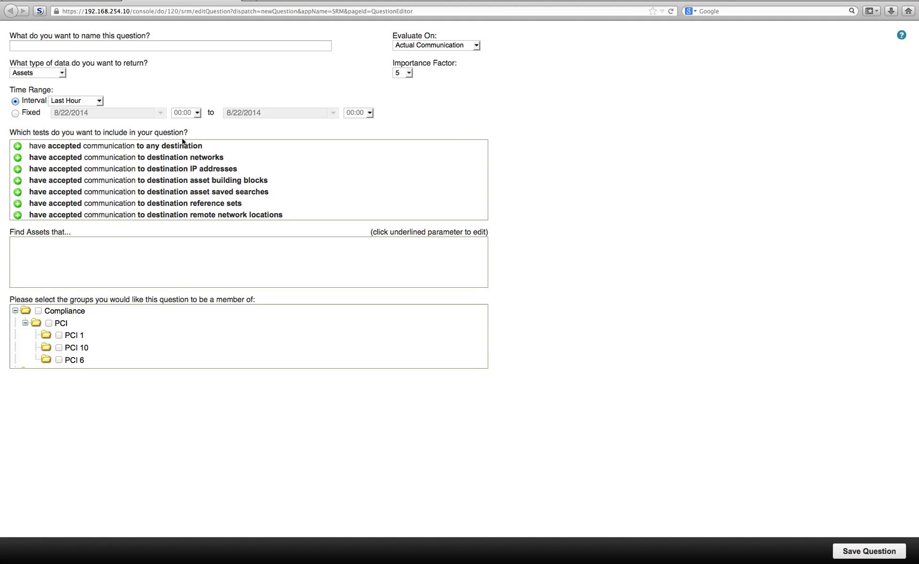
scroll(193, 153, down, 3)
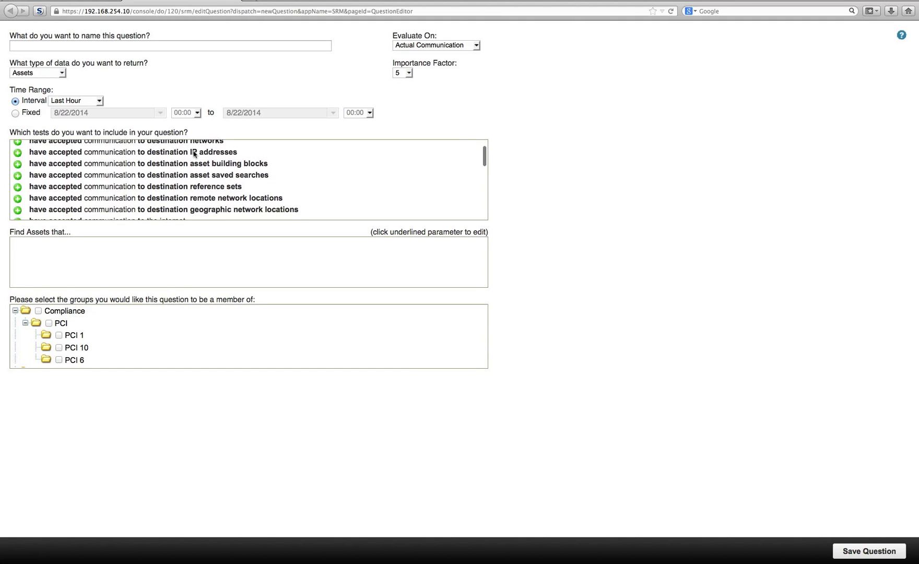
scroll(193, 152, down, 10)
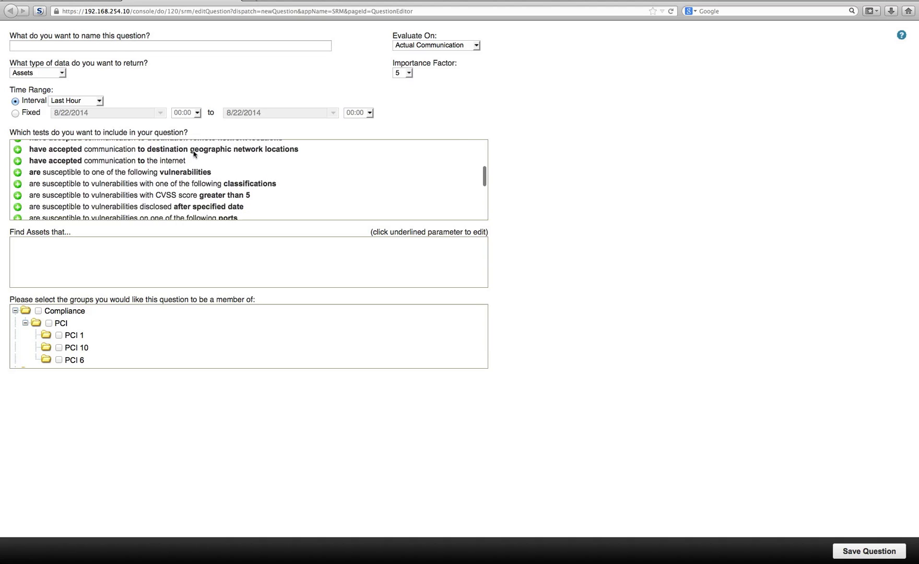
scroll(193, 153, down, 3)
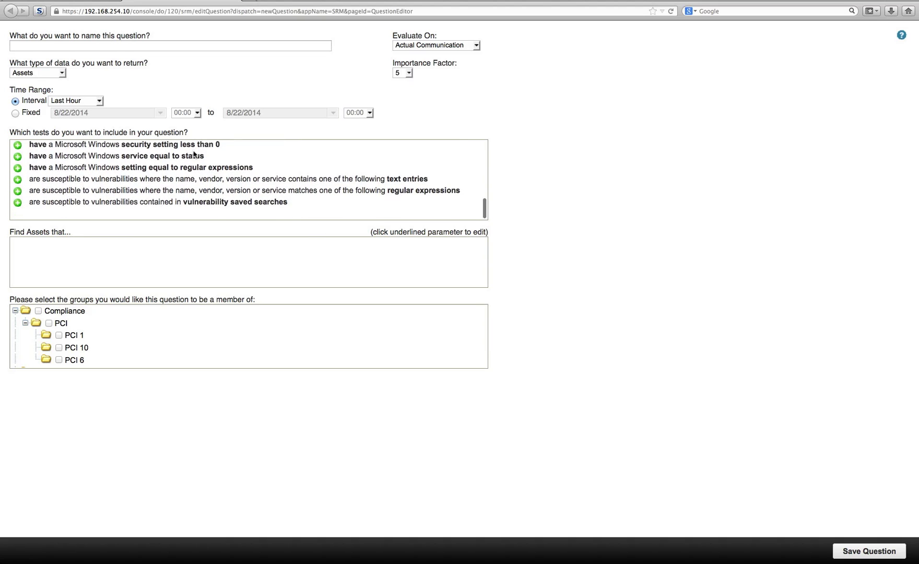
scroll(193, 153, up, 9)
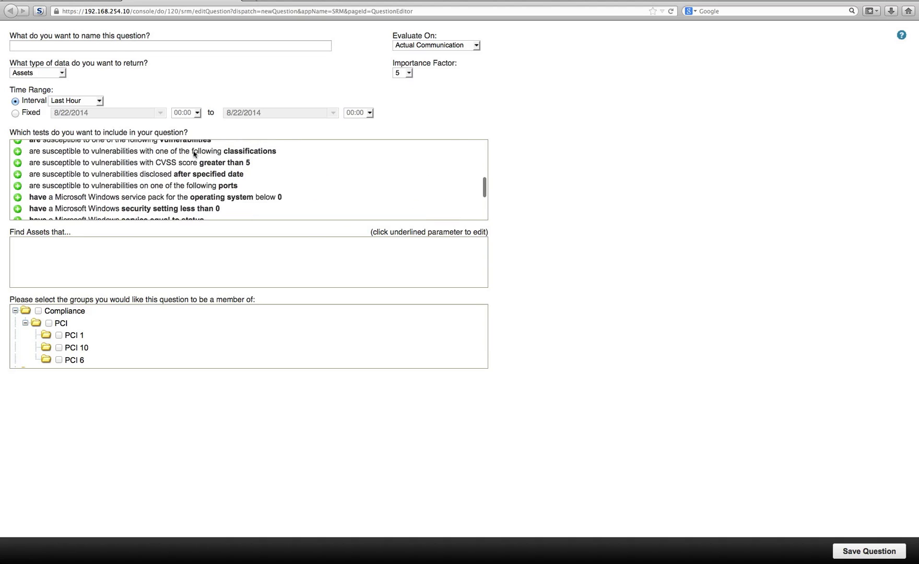
scroll(193, 150, up, 2)
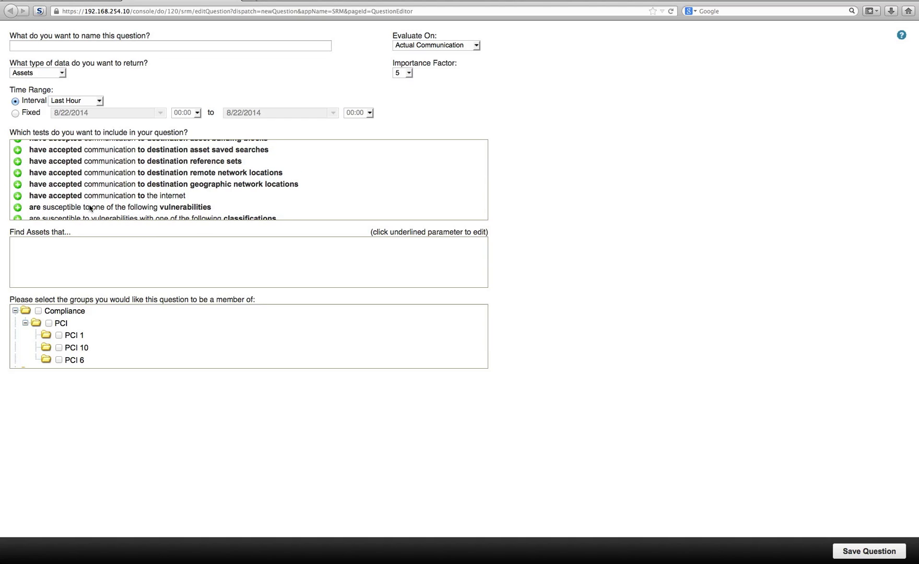
scroll(175, 197, up, 3)
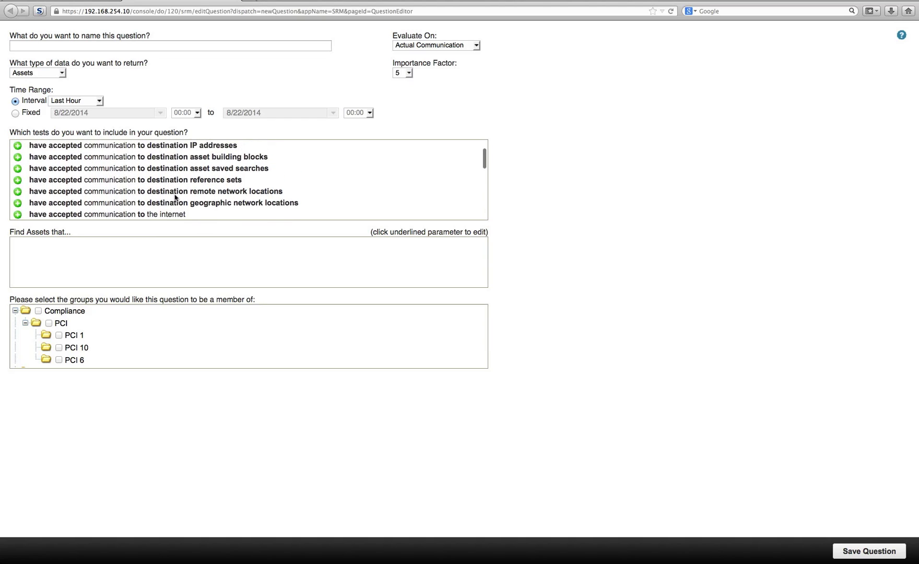
scroll(176, 197, up, 1)
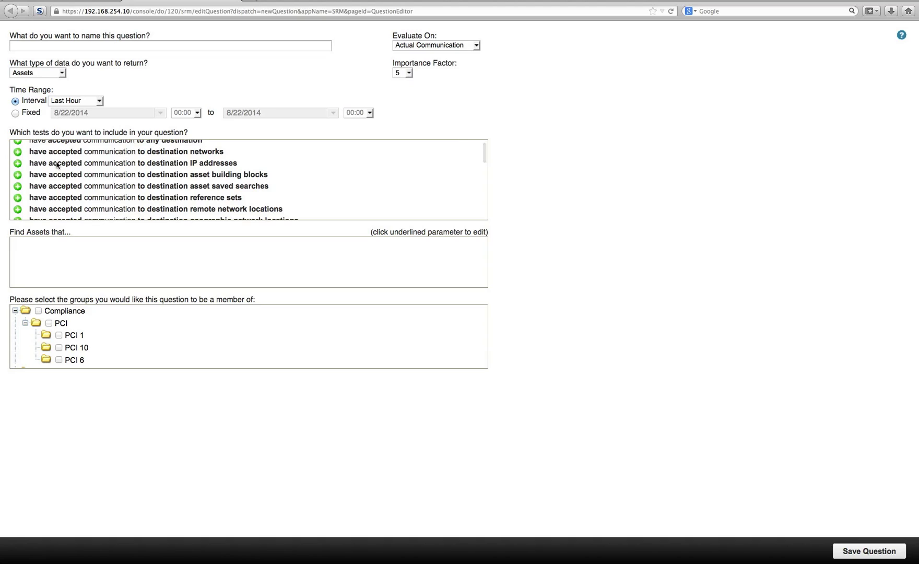
Add the 'to destination IP addresses' test with 10.0.120.40 as its selected value
click(17, 165)
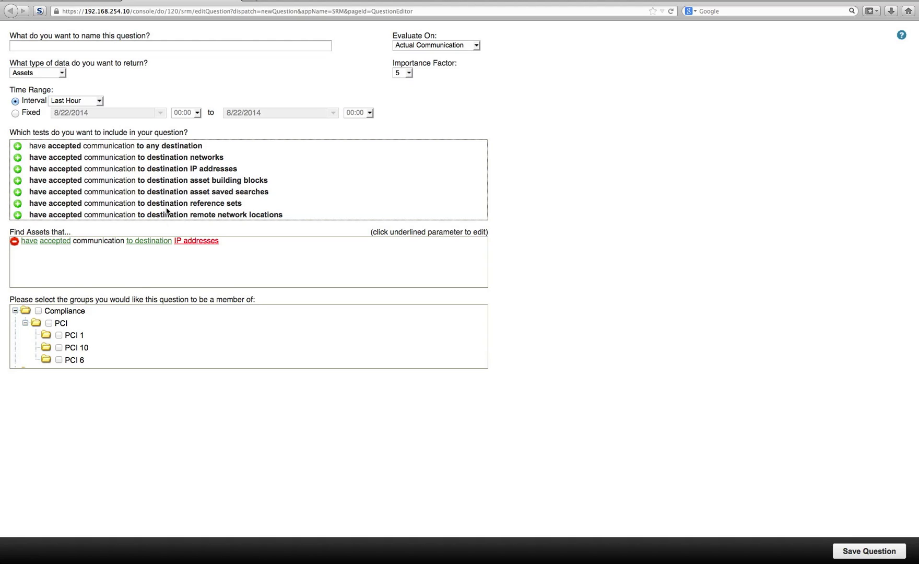
click(193, 242)
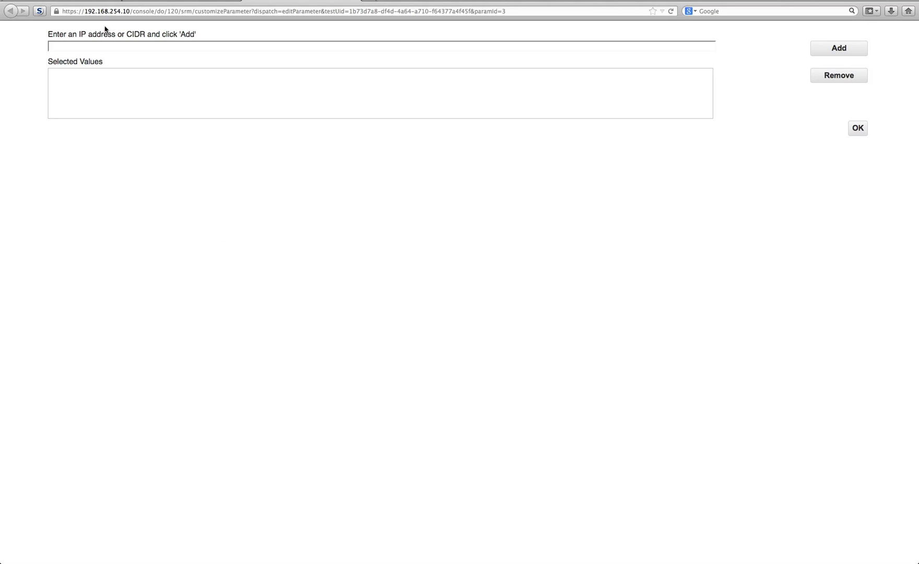
click(103, 48)
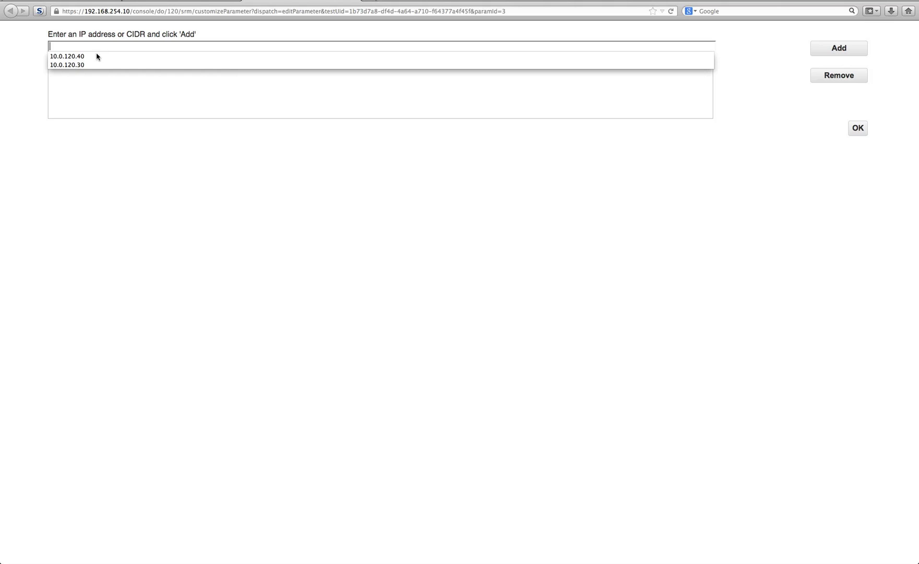
click(97, 56)
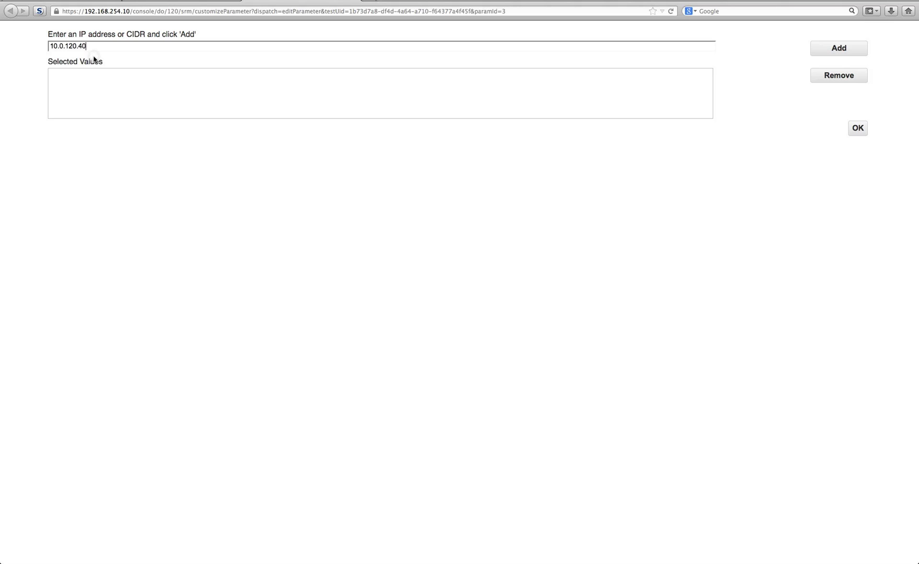
click(833, 50)
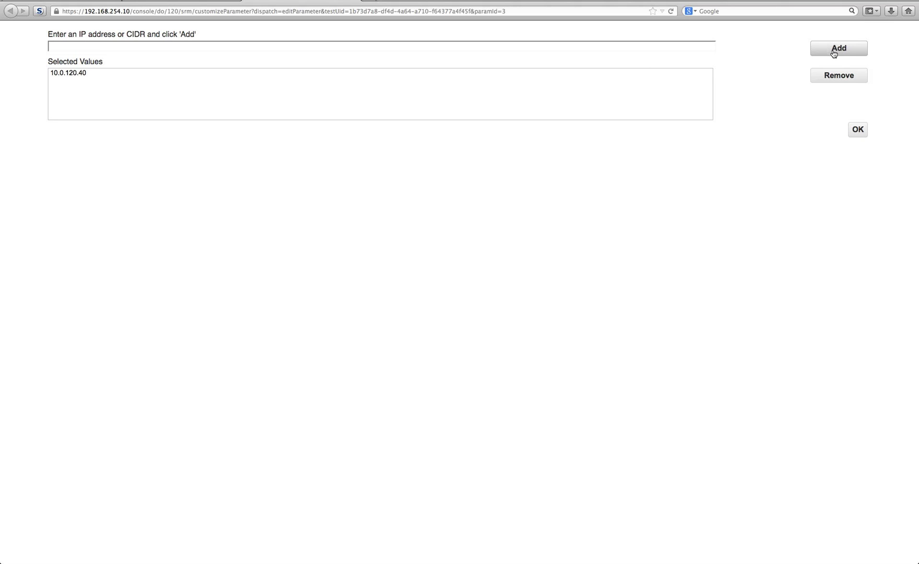
Confirm the IP address and keep the question evaluating on Actual Communication
click(857, 130)
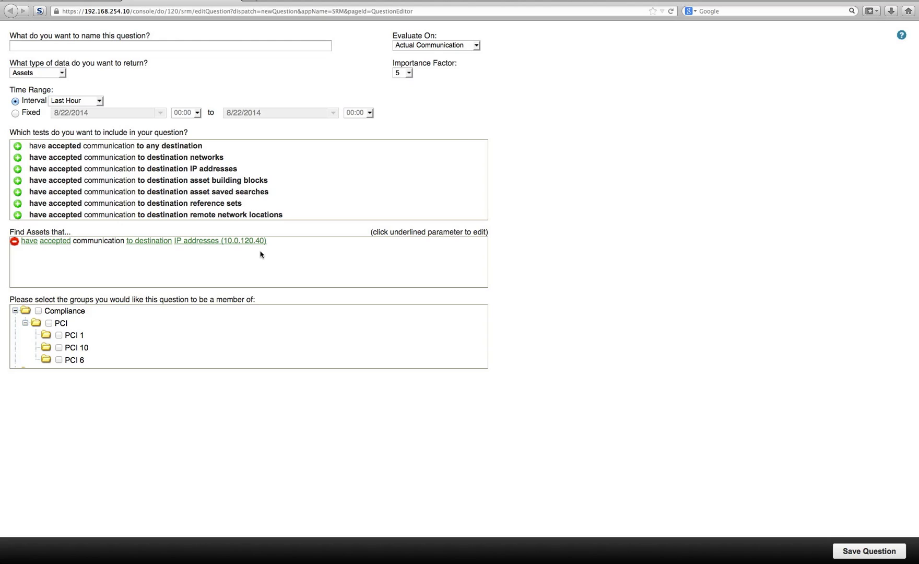
click(477, 46)
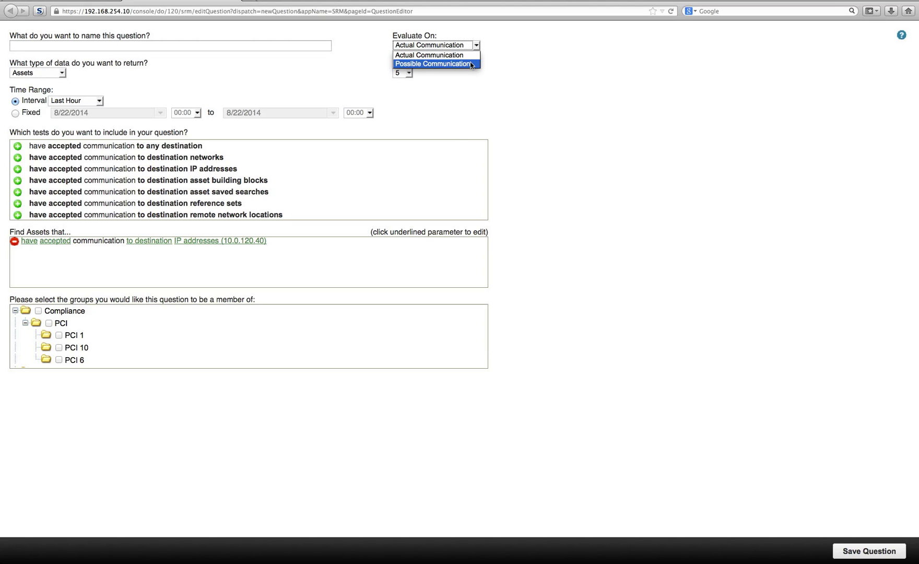
click(511, 57)
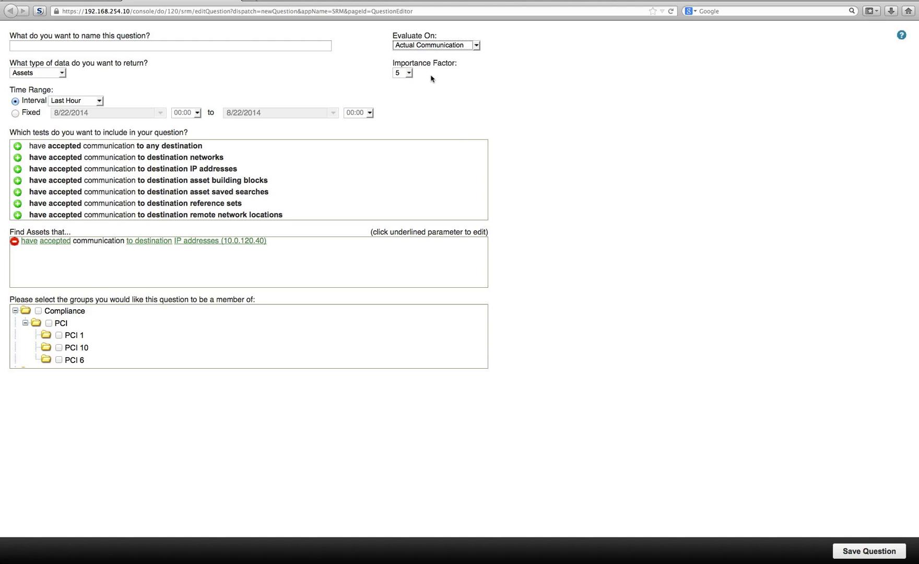
Save the question under the name 'Policy Test1'
click(867, 551)
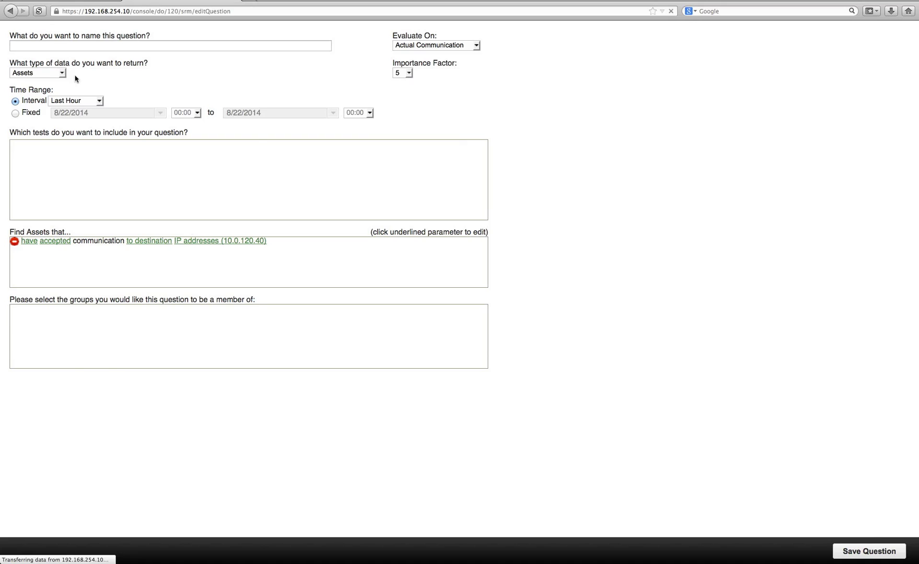
click(44, 77)
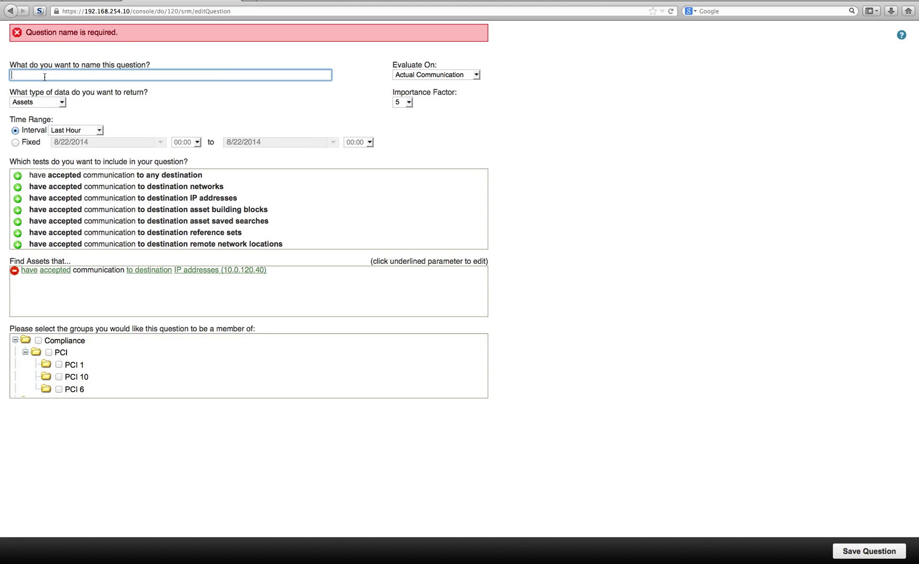
text(Pol)
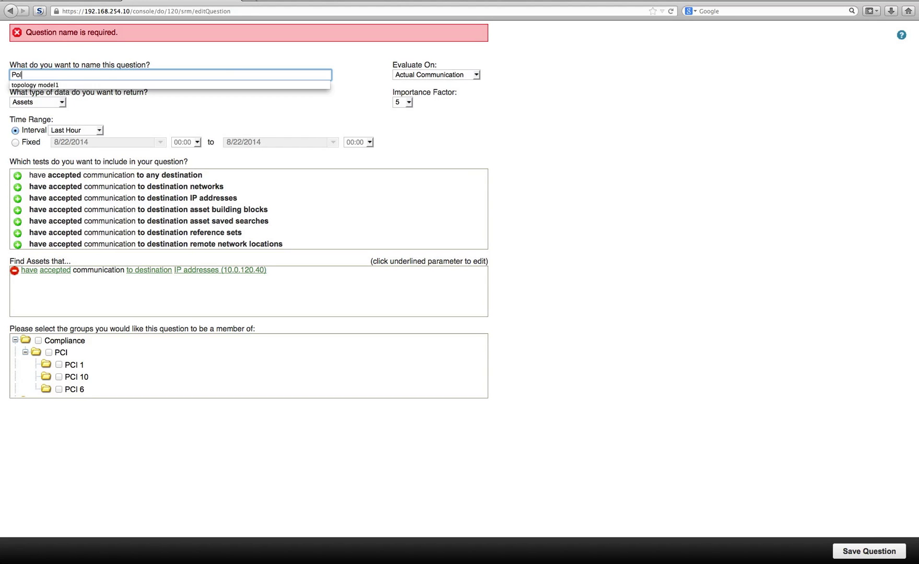
text(icy Test1)
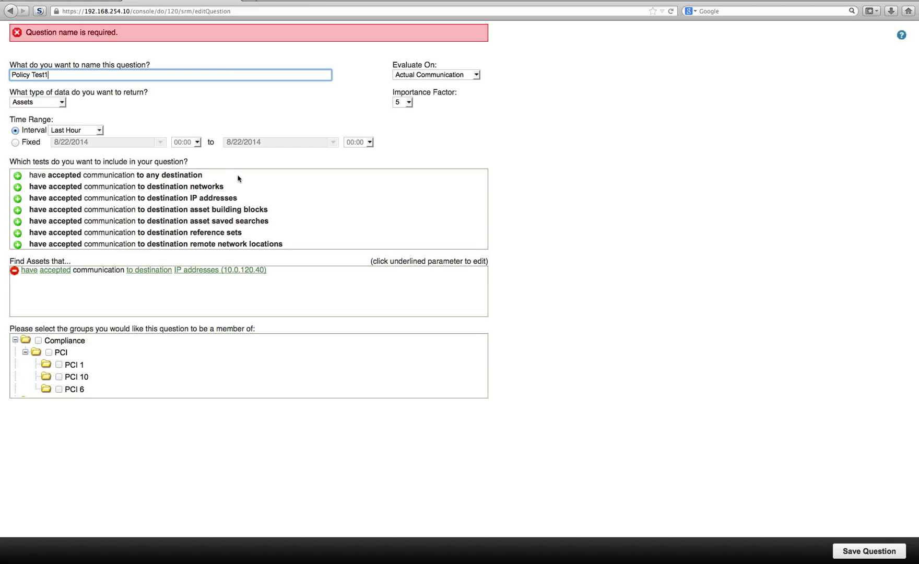
click(877, 550)
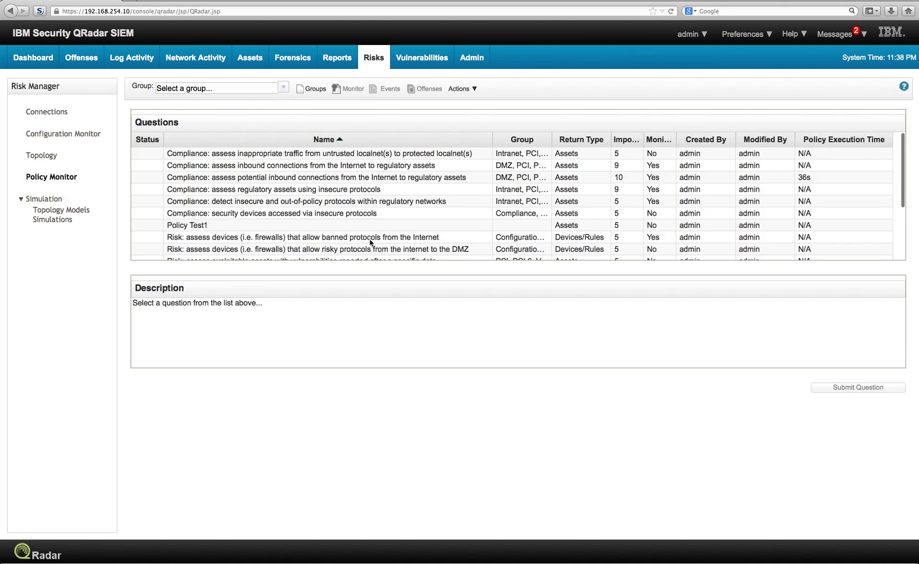
Select Policy Test1 in the Questions list and open its Monitor settings
scroll(334, 203, down, 2)
scroll(346, 198, down, 2)
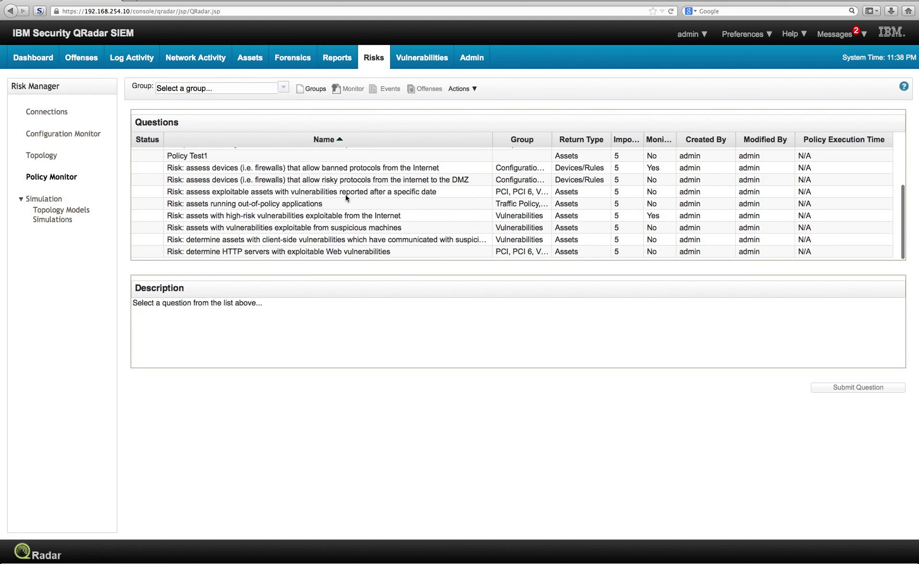
scroll(345, 197, up, 3)
click(275, 225)
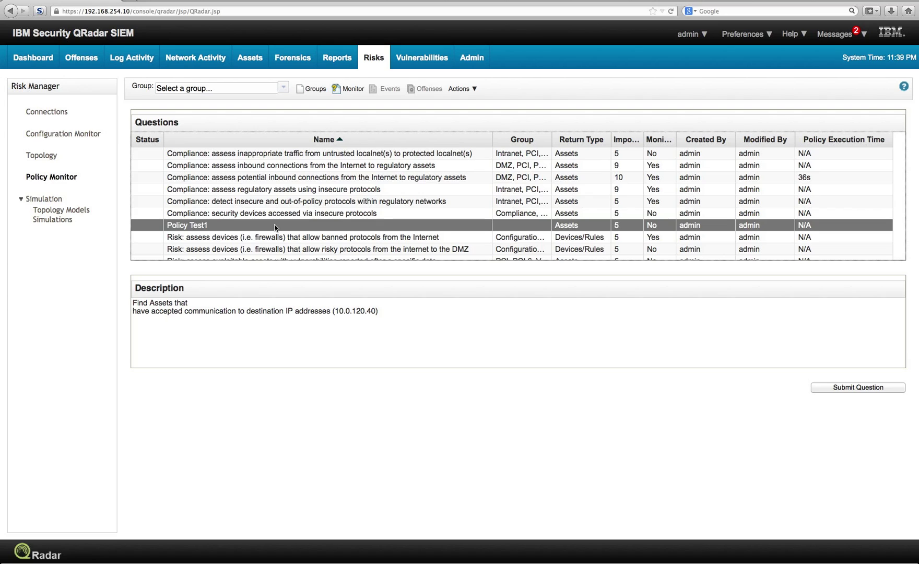
click(340, 90)
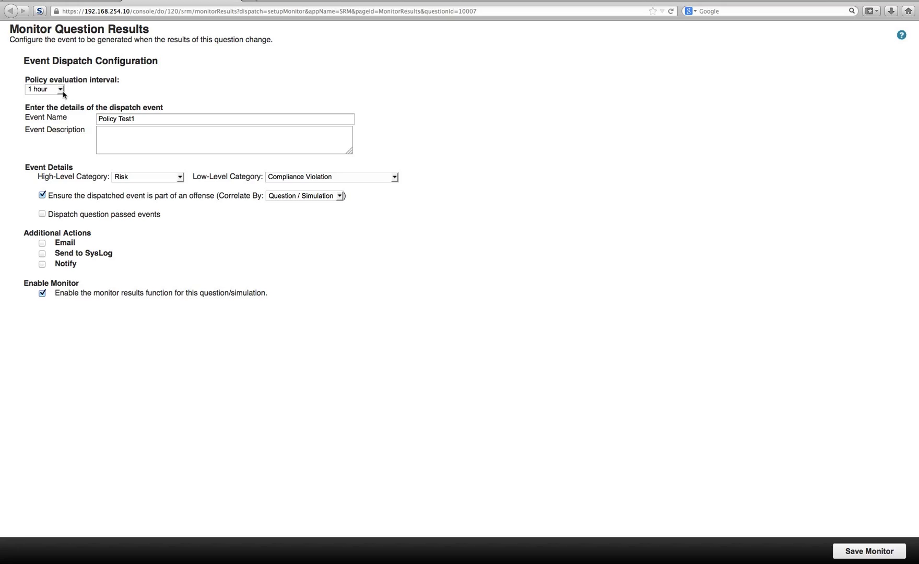
Save Policy Test1's monitor with a 1 hour evaluation interval and return to the questions list
click(62, 90)
click(60, 92)
click(885, 558)
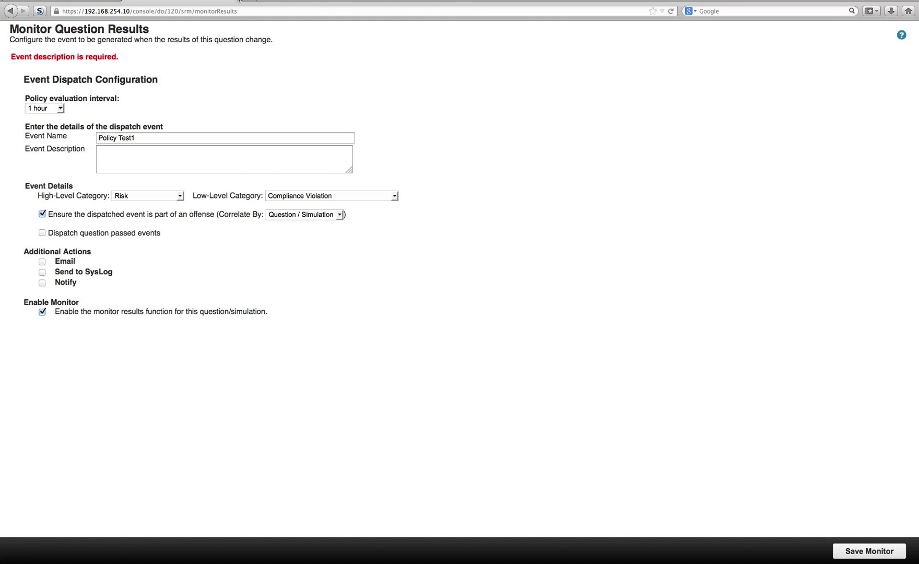
click(237, 1)
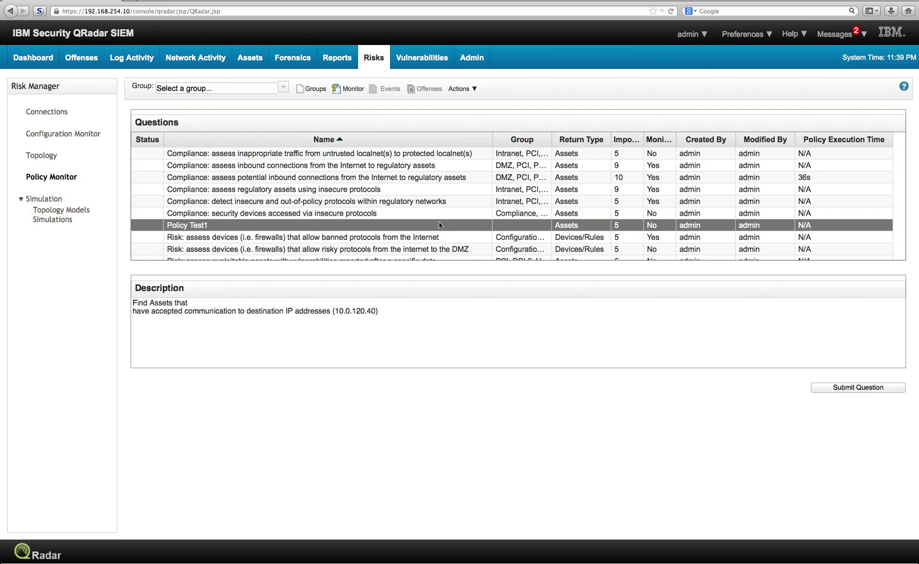
Submit Policy Test1 for evaluation, then go to the Simulations list
click(473, 90)
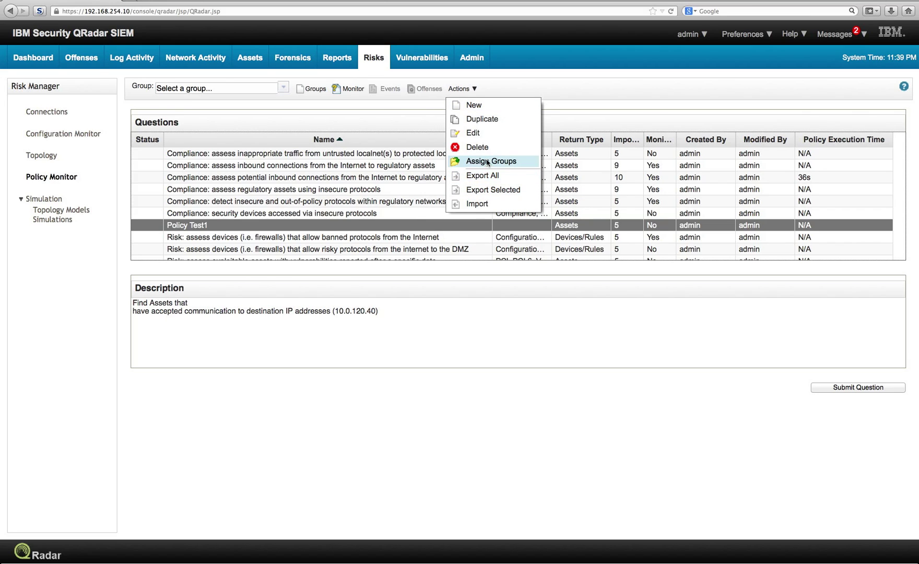
click(431, 225)
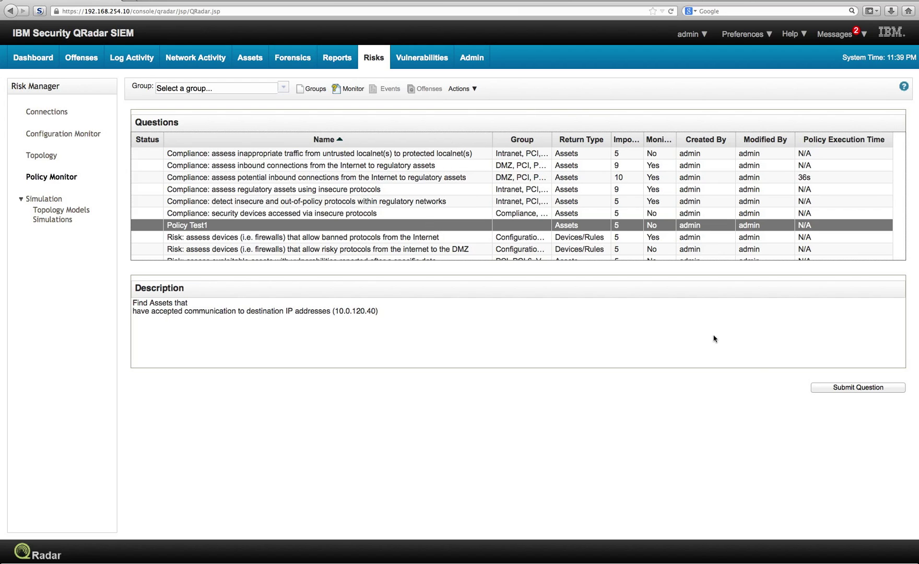
click(859, 387)
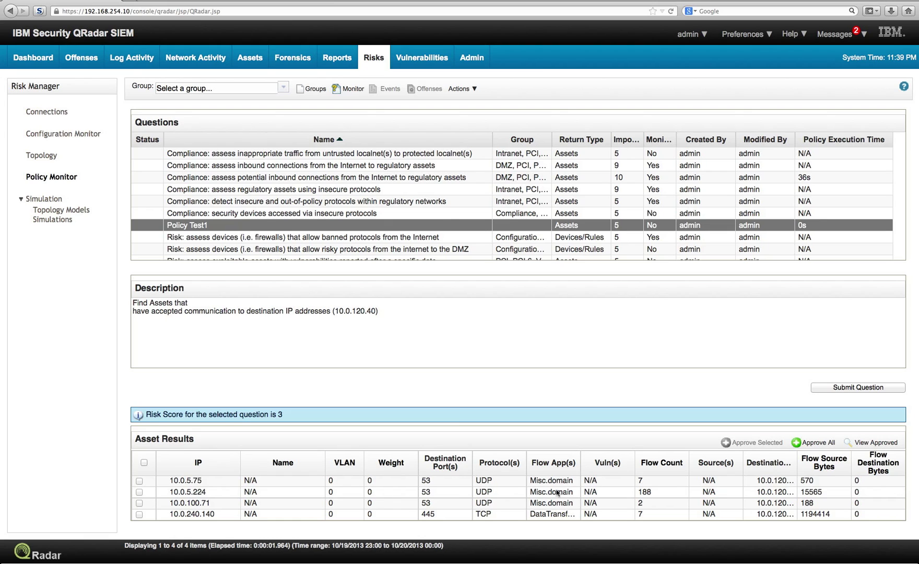
click(43, 200)
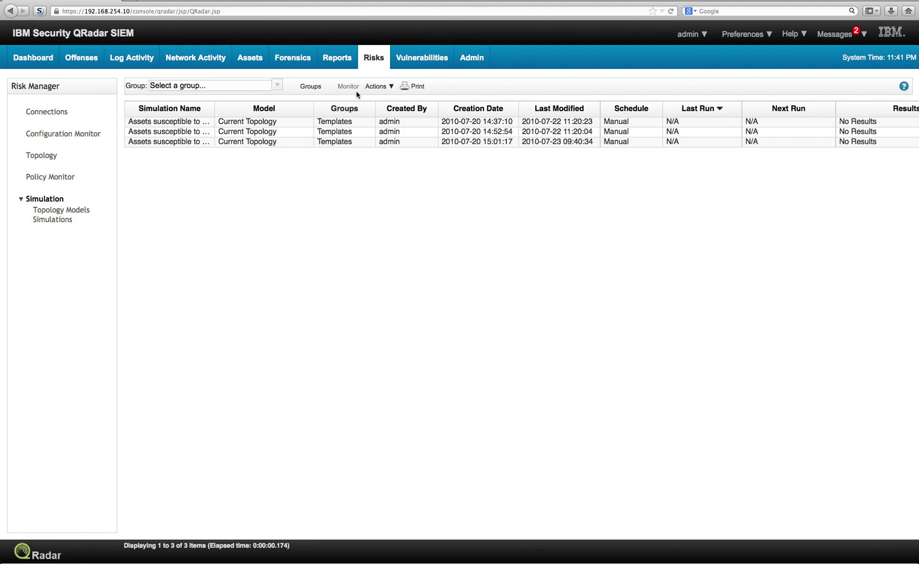
Create a new simulation with the attack originating from the Internet and a reference sets target
click(378, 87)
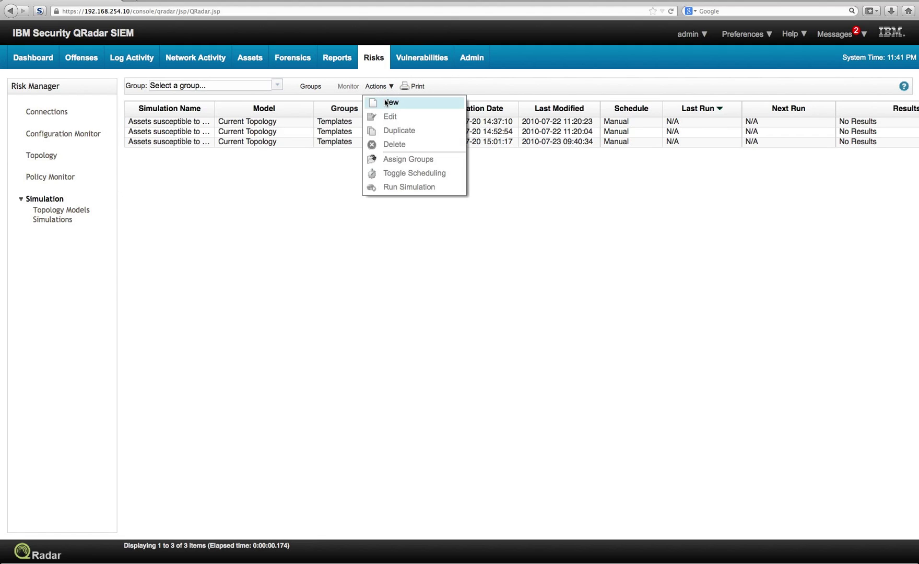
click(385, 104)
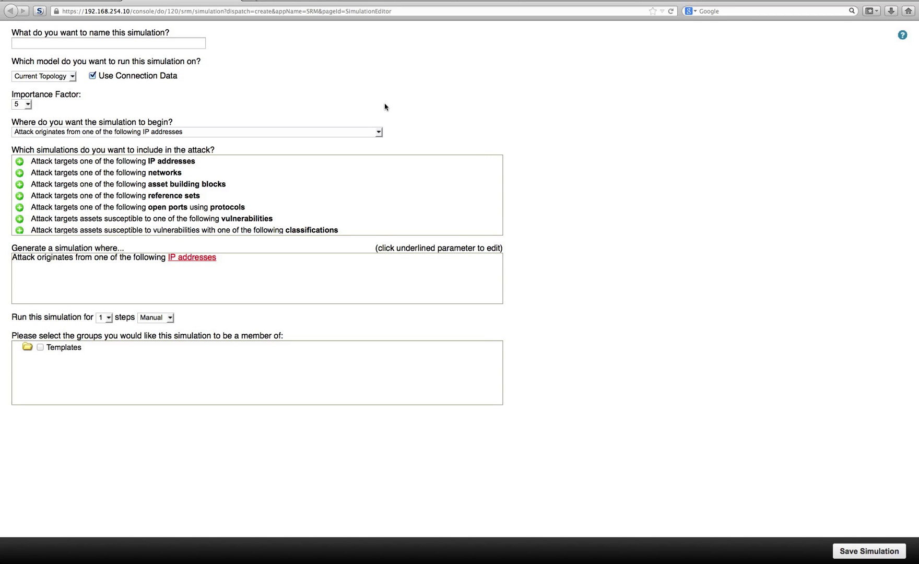
scroll(206, 171, down, 2)
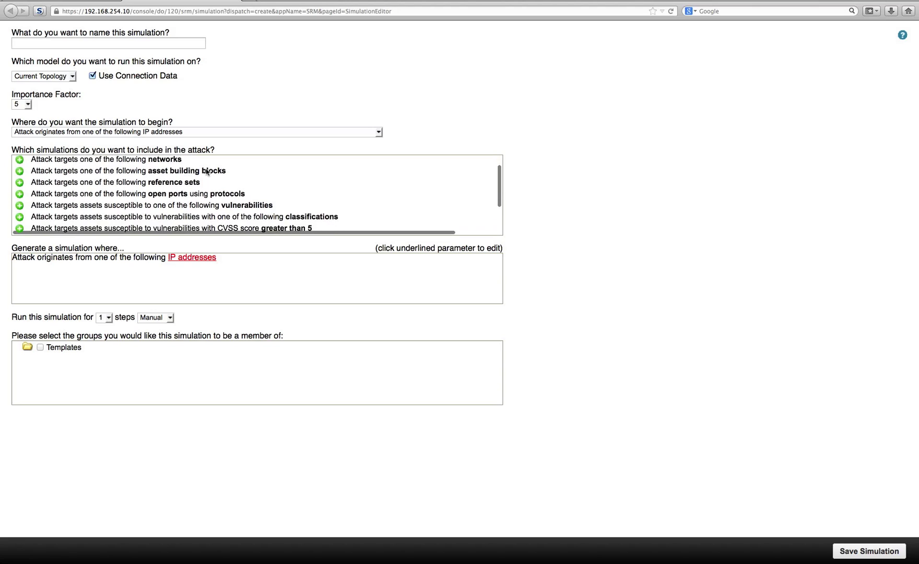
scroll(206, 171, down, 3)
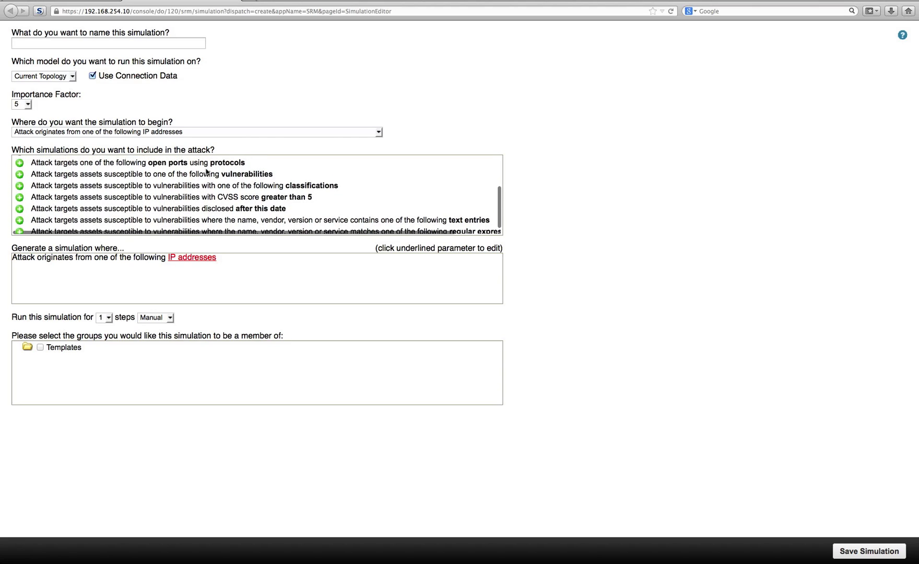
scroll(207, 171, up, 4)
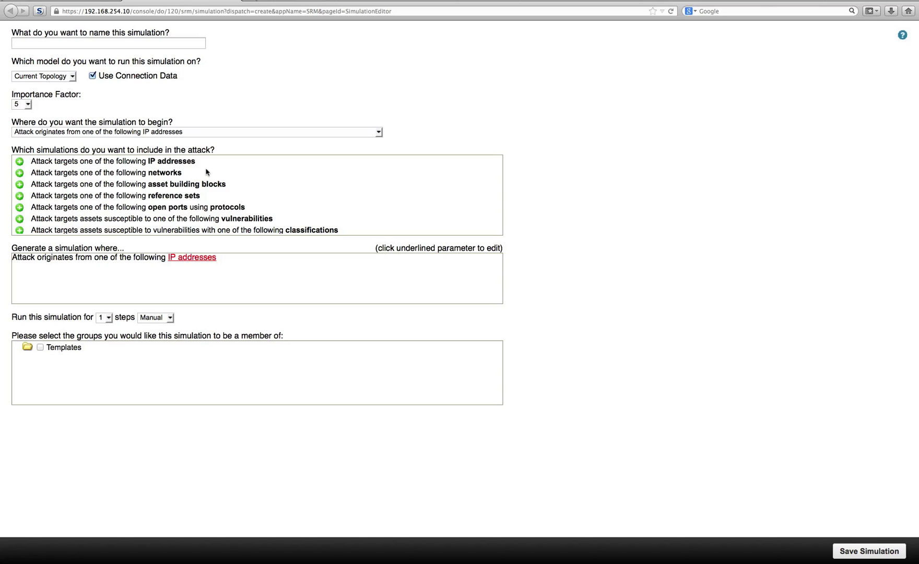
click(377, 133)
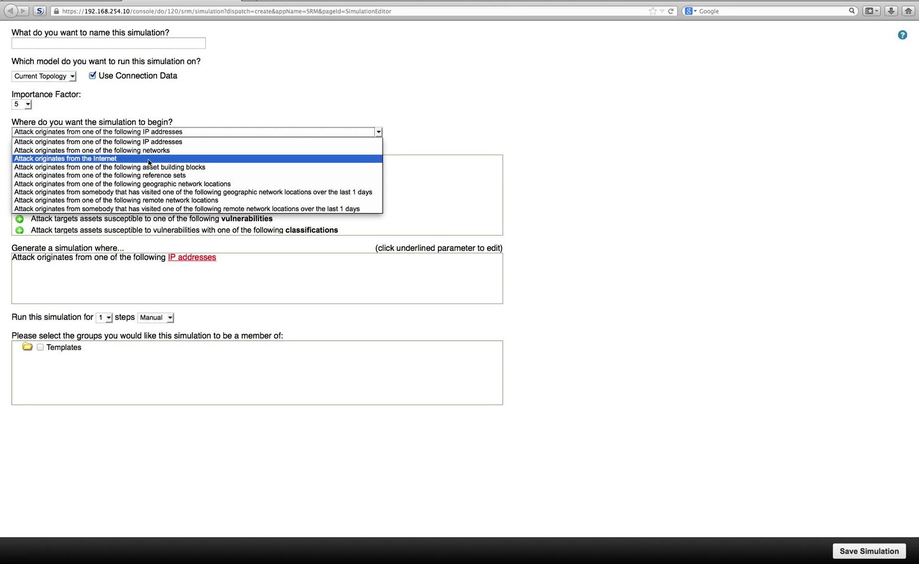
click(103, 159)
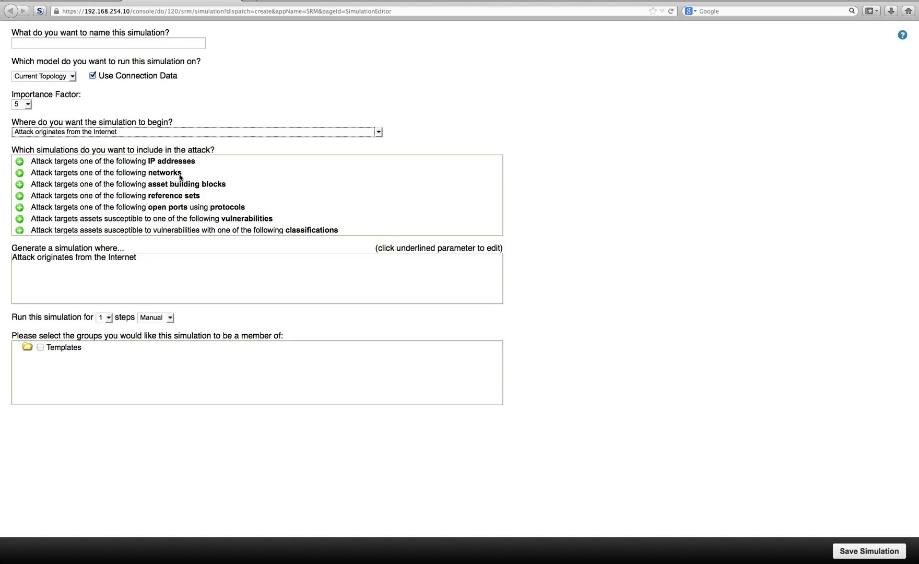
scroll(179, 177, down, 1)
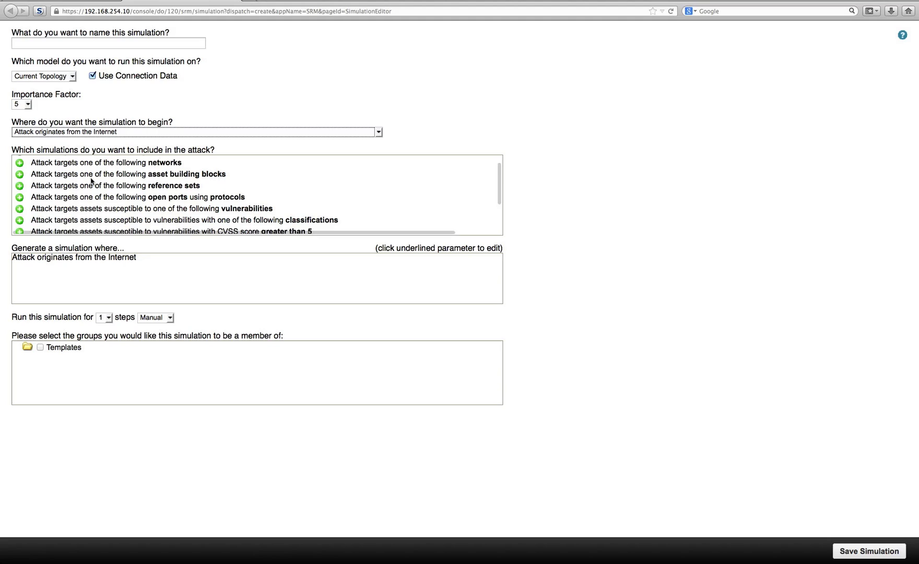
click(21, 187)
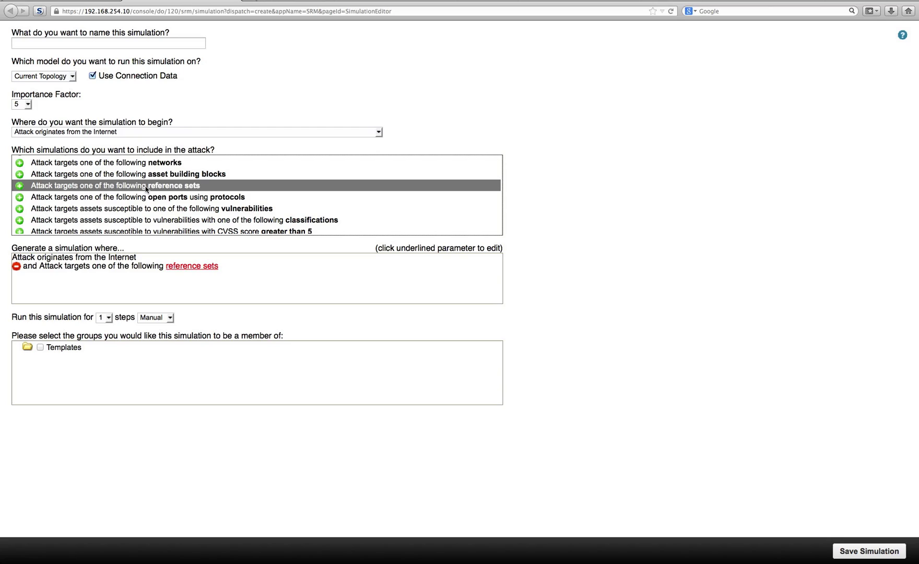
Set the attack's target reference set to Asset Reconciliation IPv4 Blacklist
click(191, 267)
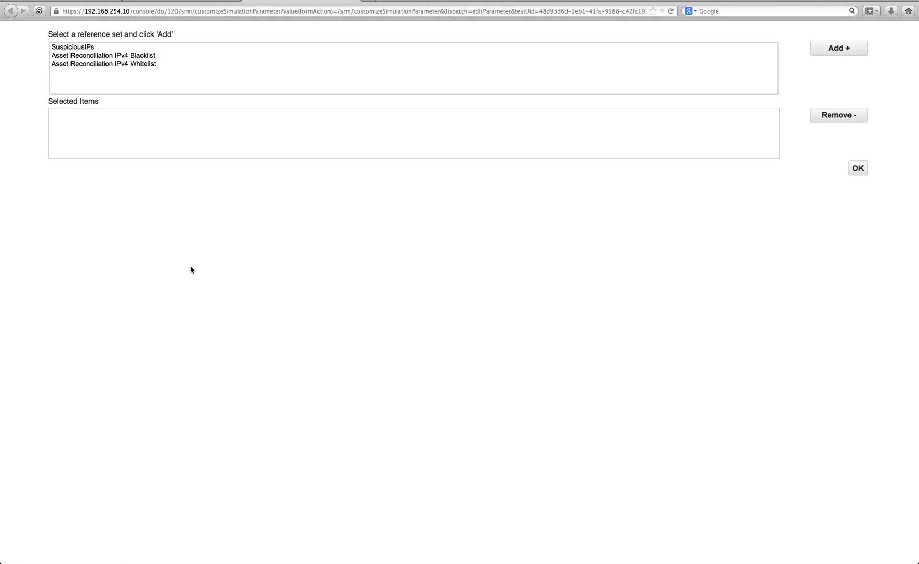
click(150, 56)
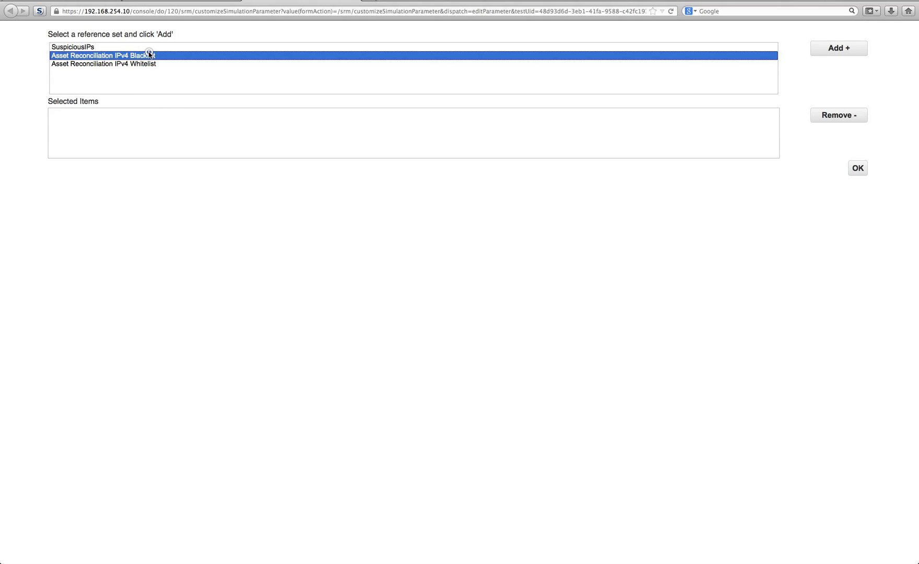
click(830, 50)
click(858, 170)
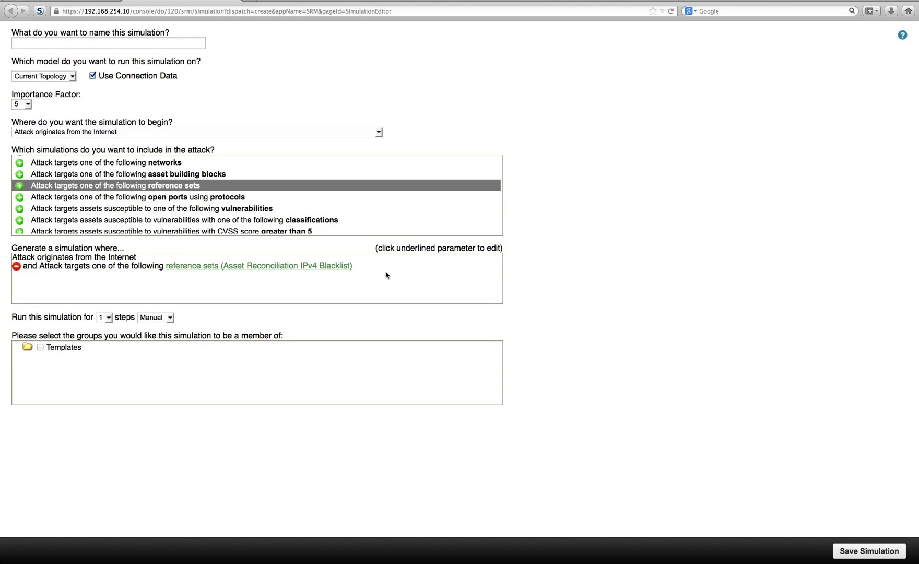
Name the simulation 'Simulation 1', keep Current Topology as its model, and save it
click(110, 45)
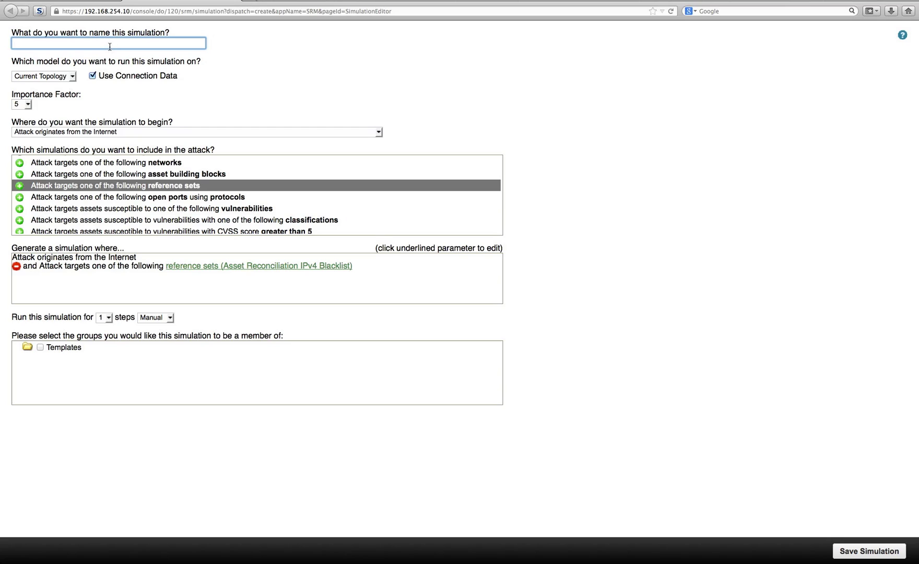
text(Simulation 1)
click(72, 77)
click(72, 77)
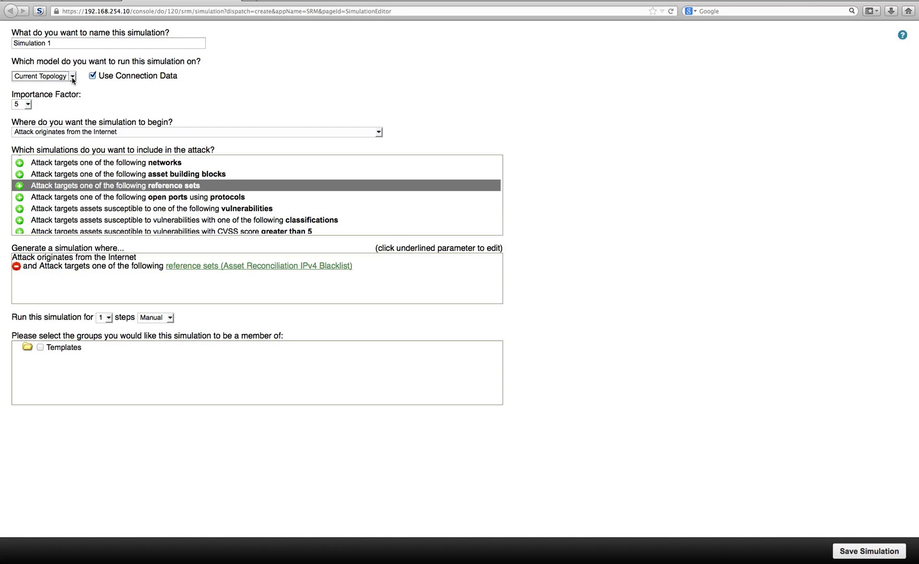
click(72, 76)
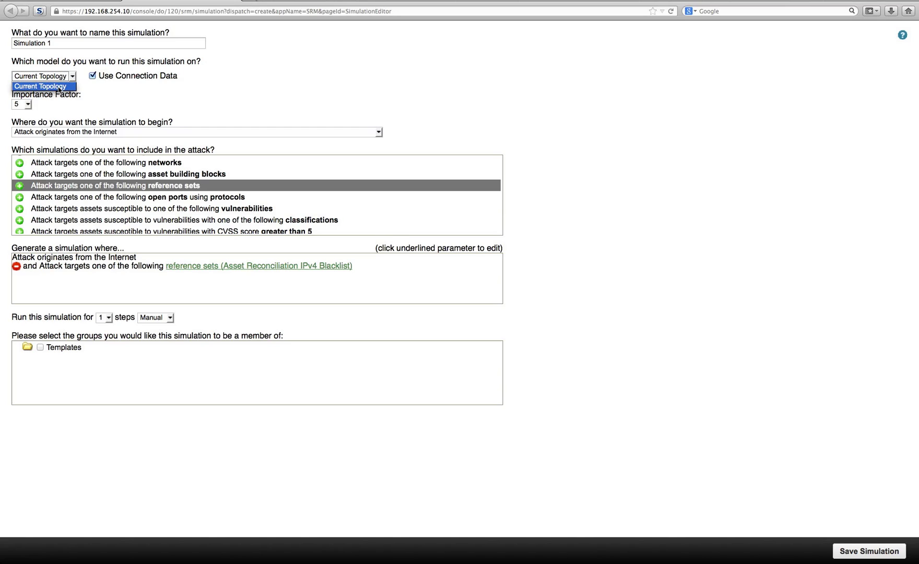
click(122, 95)
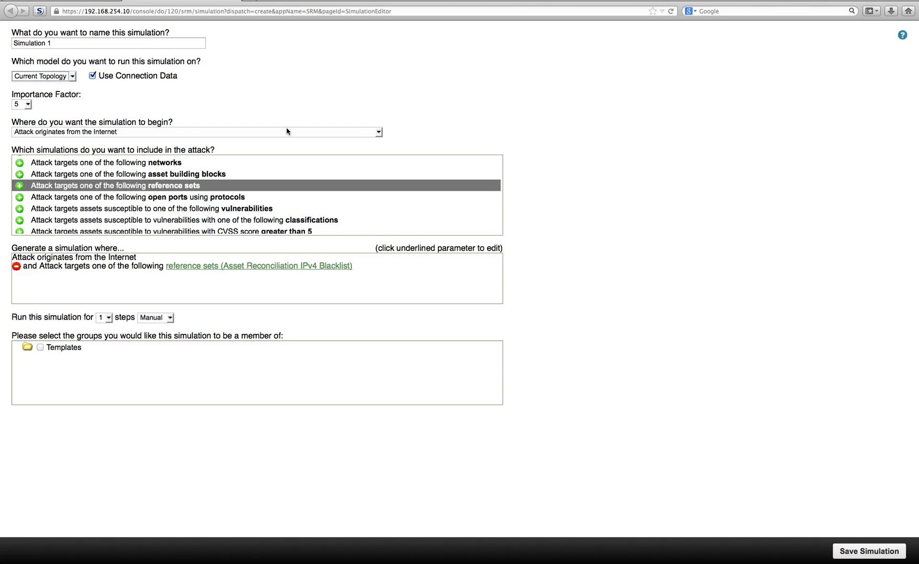
click(887, 552)
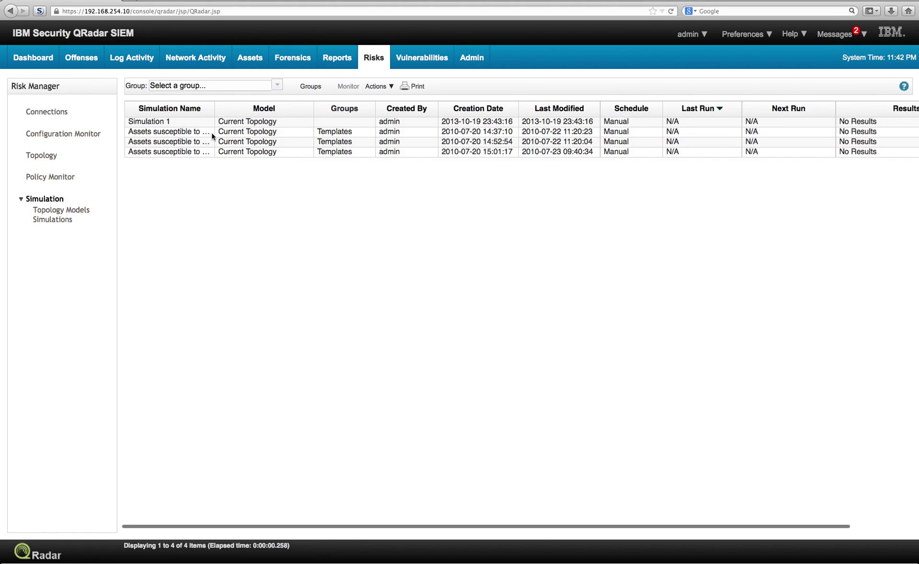
Run Simulation 1 from the Actions menu and confirm the run
click(183, 121)
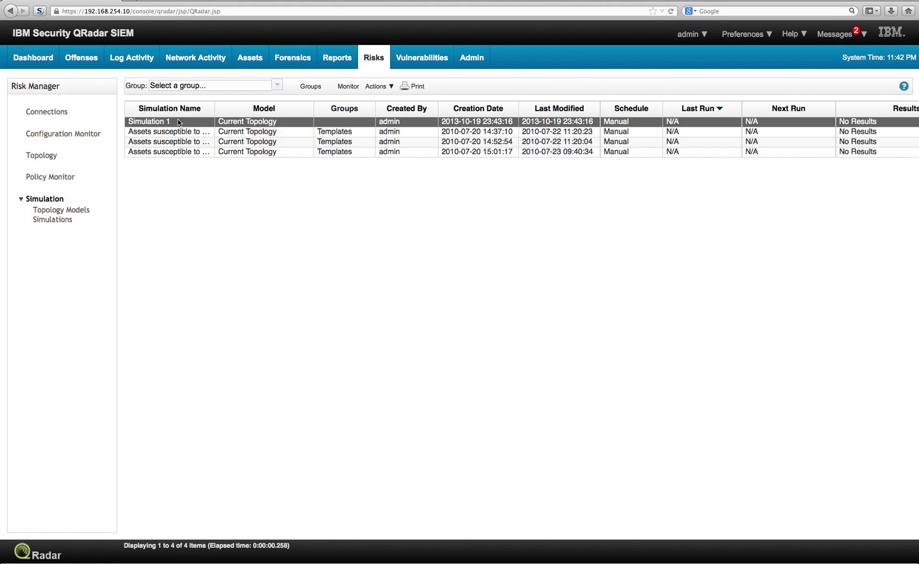
click(378, 87)
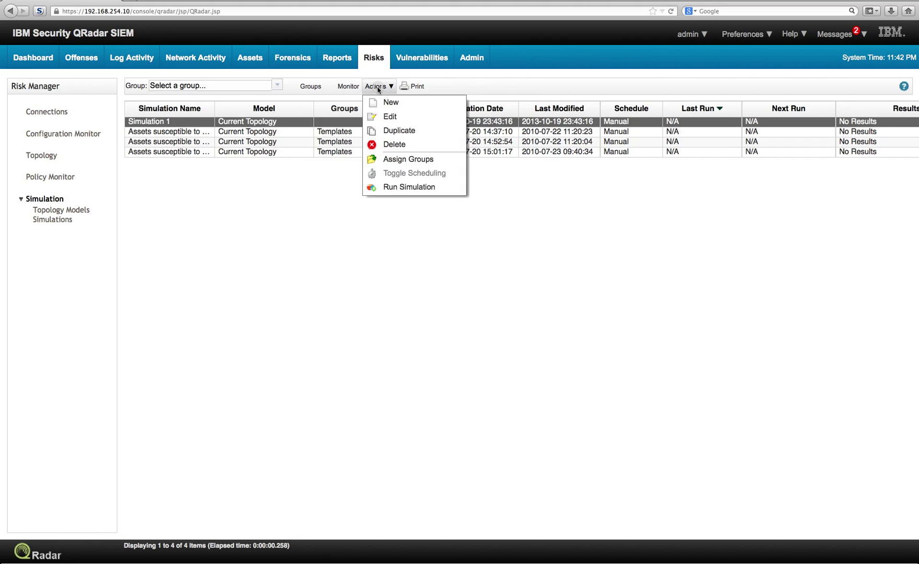
click(397, 187)
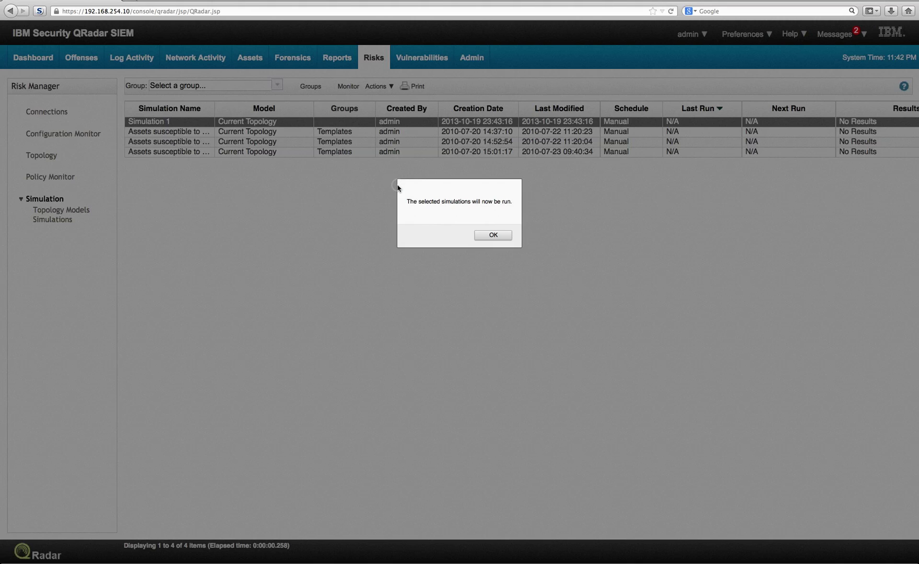
click(493, 235)
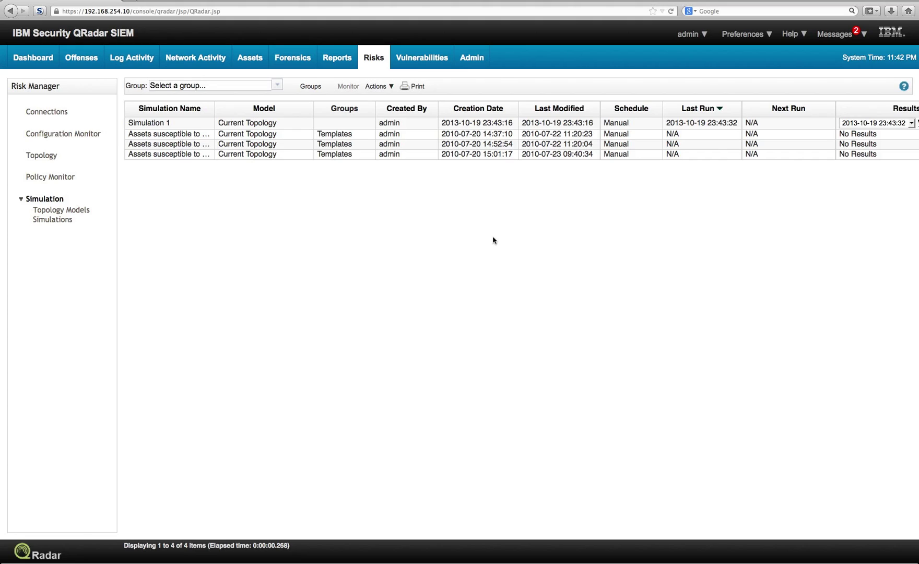
click(632, 124)
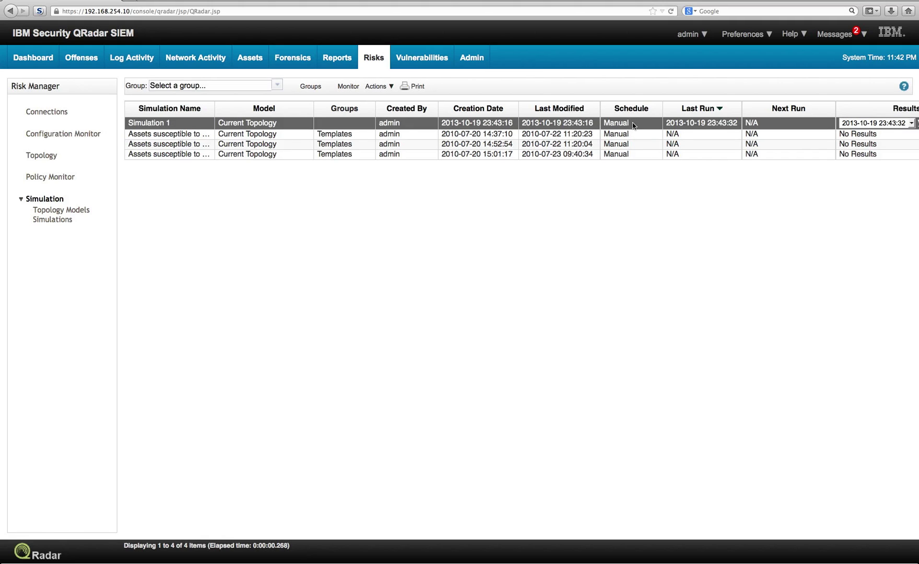
View Simulation 1's results (0 assets compromised), then start a new topology model
double_click(189, 124)
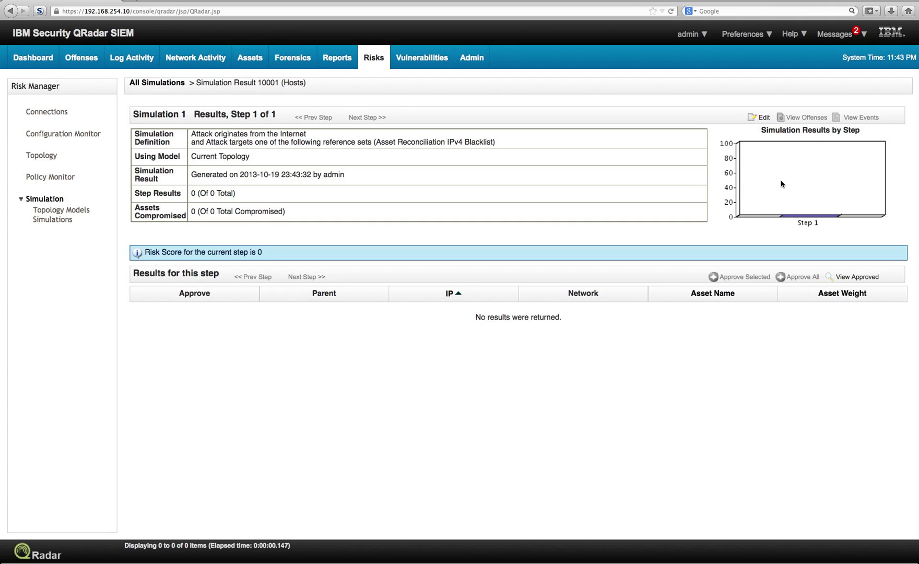
click(81, 211)
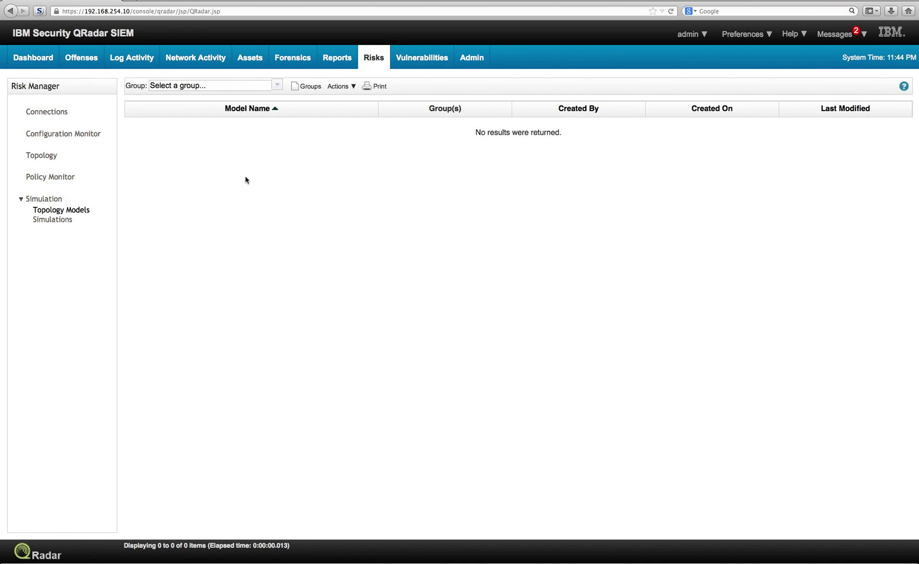
click(339, 86)
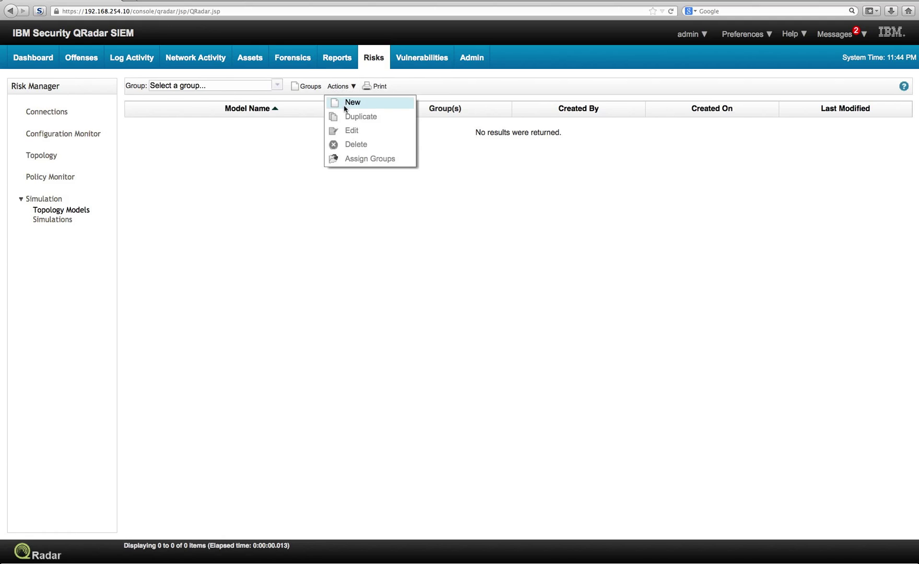
click(345, 103)
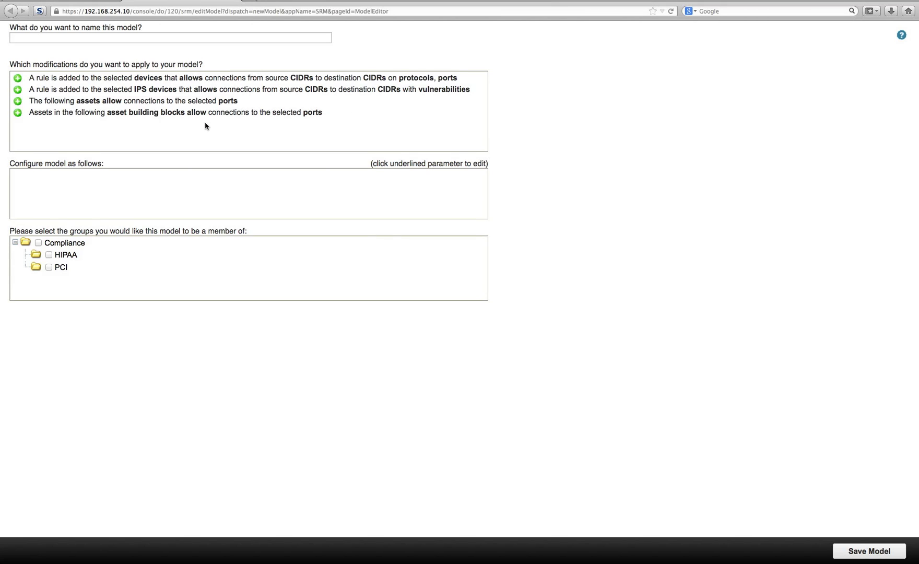
Name the model 'topology model1' and add the device rule allowing CIDR-to-CIDR connections
click(119, 37)
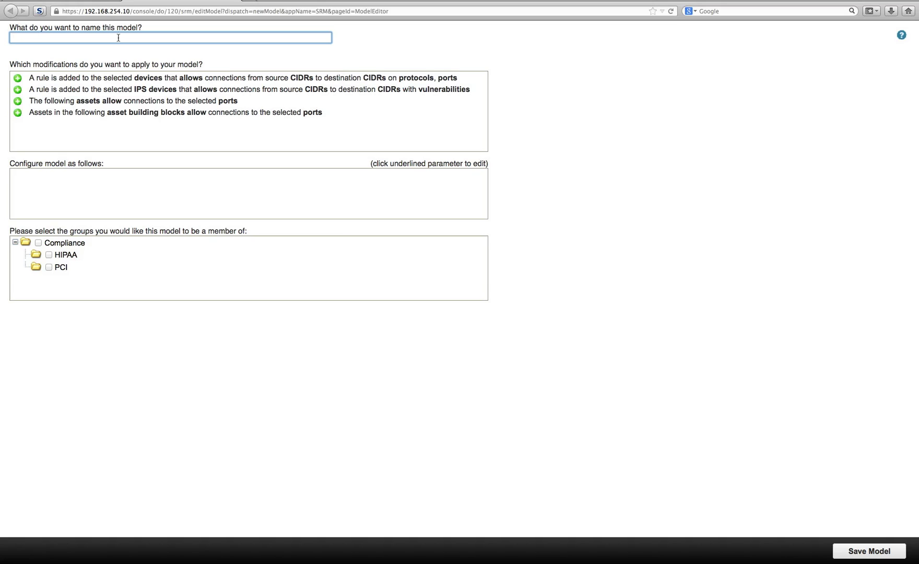
text(t)
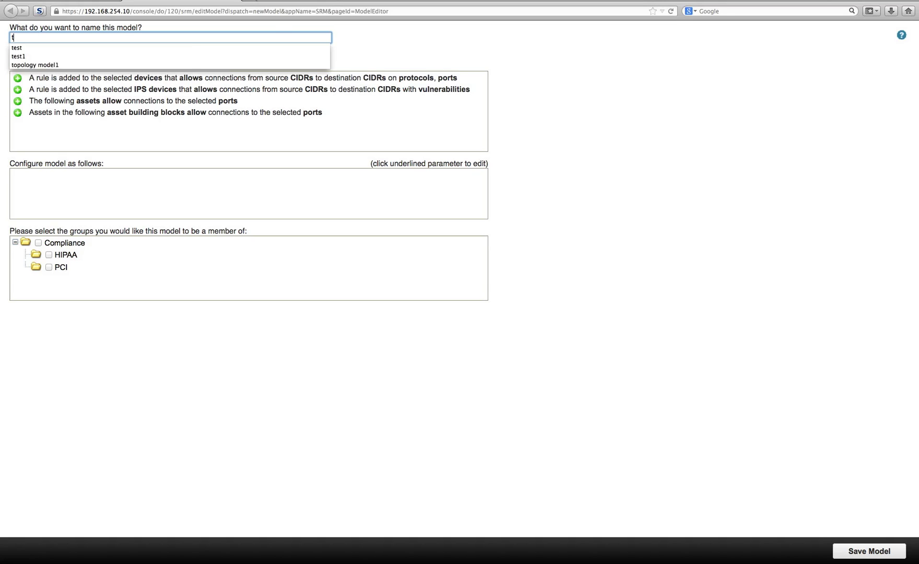
text(opology )
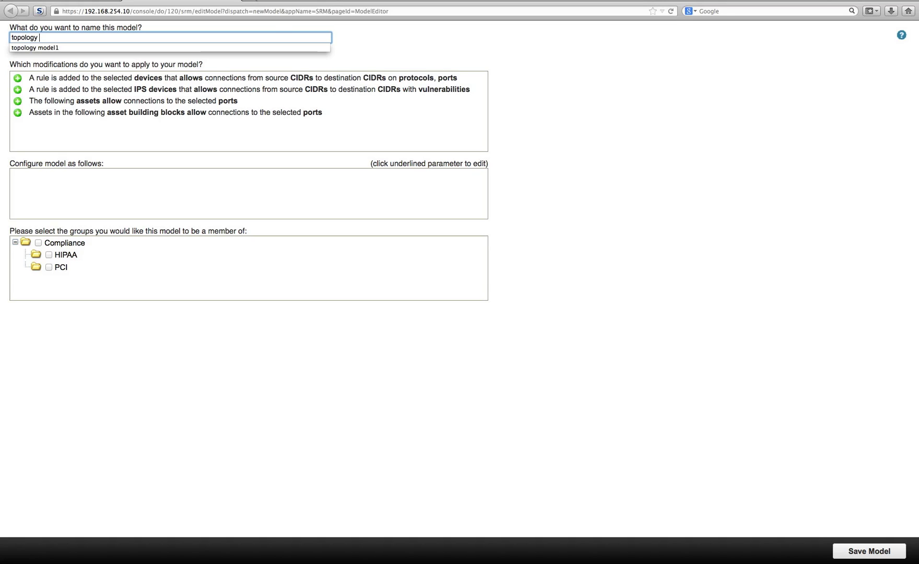
text(model1)
click(103, 46)
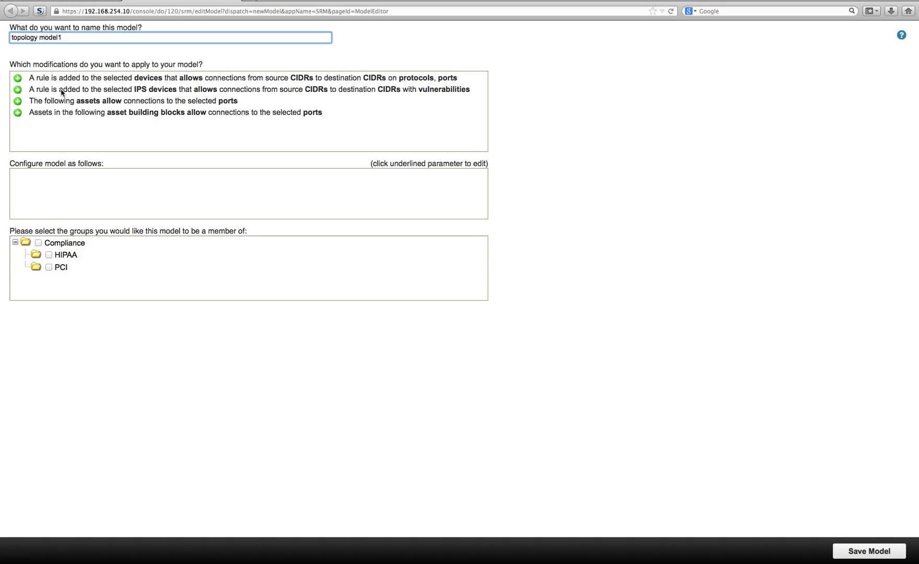
click(18, 78)
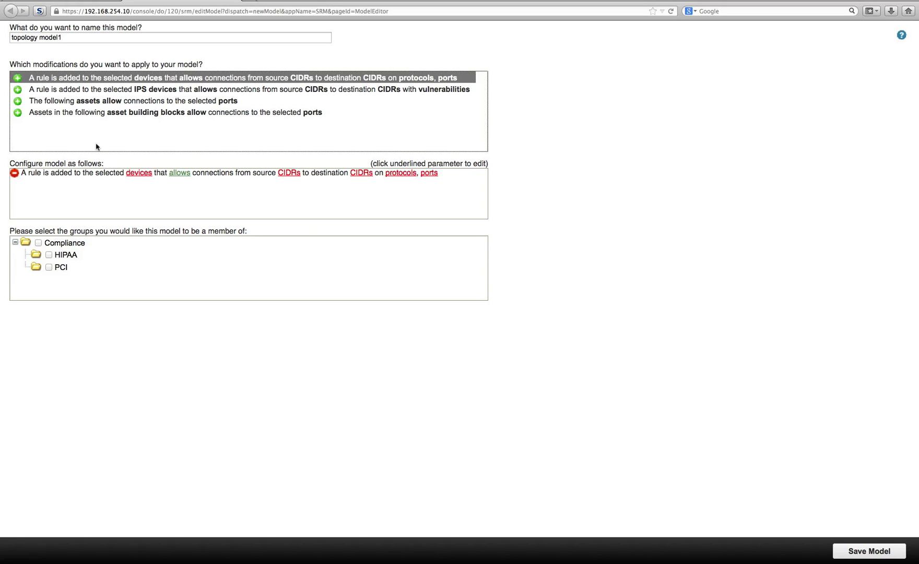
Search devices by vendor Vyatta and set datacenter (10.0.120.1) as the rule's device
click(138, 172)
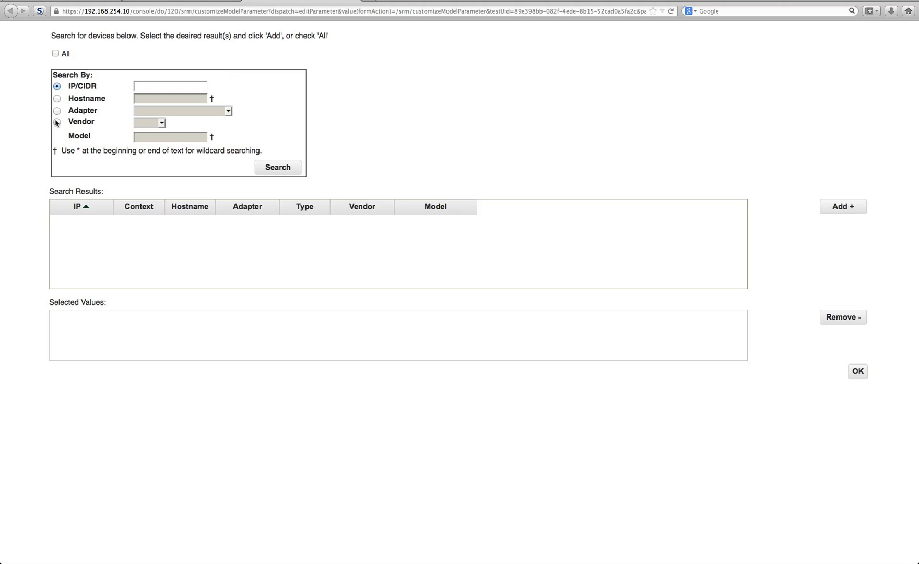
click(57, 122)
click(161, 124)
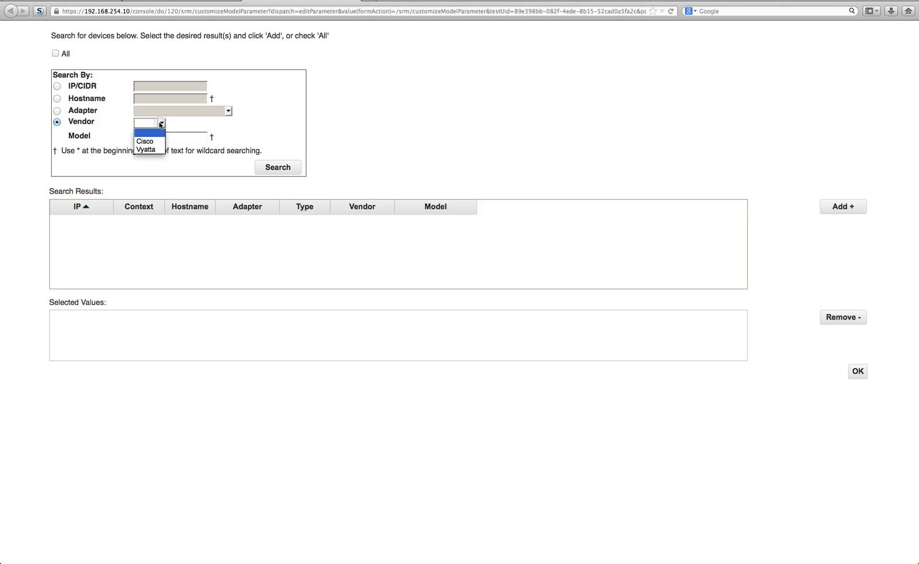
click(153, 151)
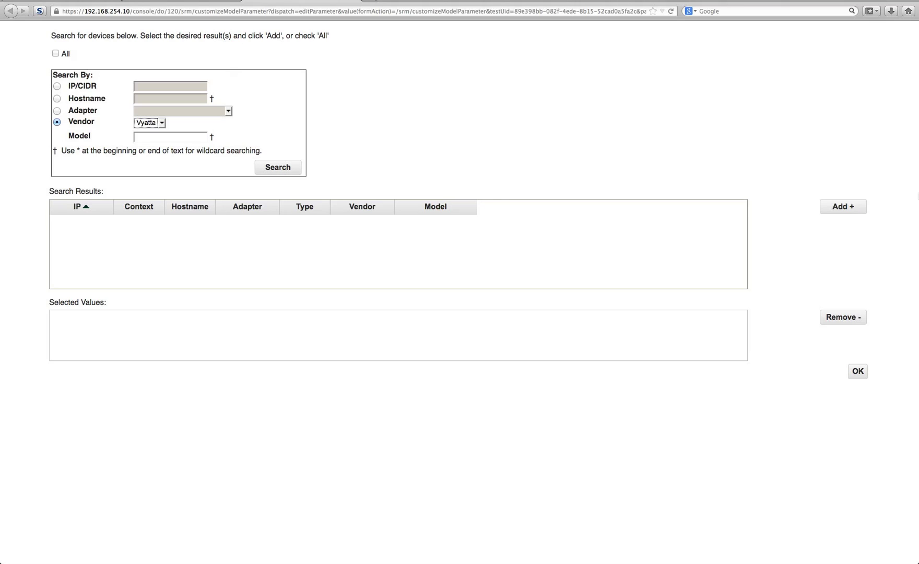
click(281, 172)
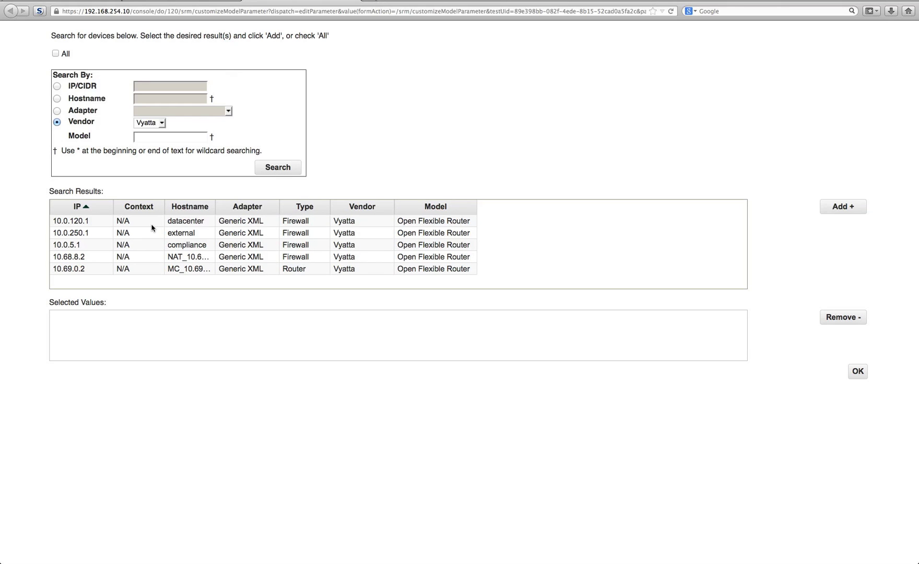
click(101, 223)
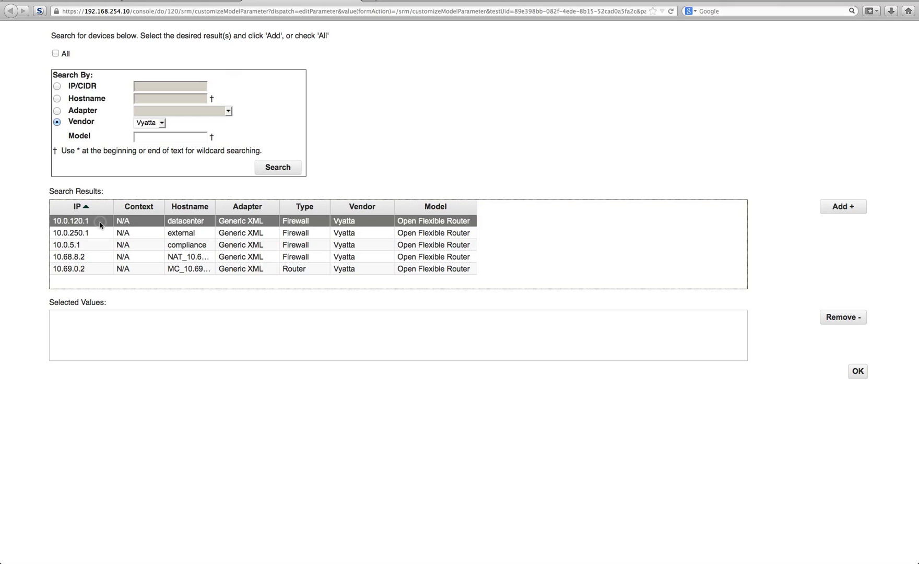
click(842, 207)
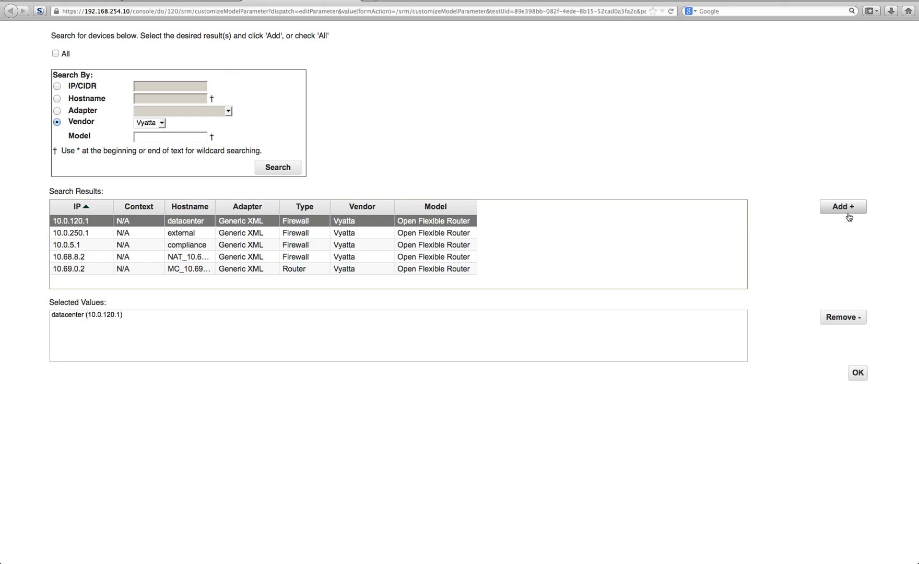
click(858, 372)
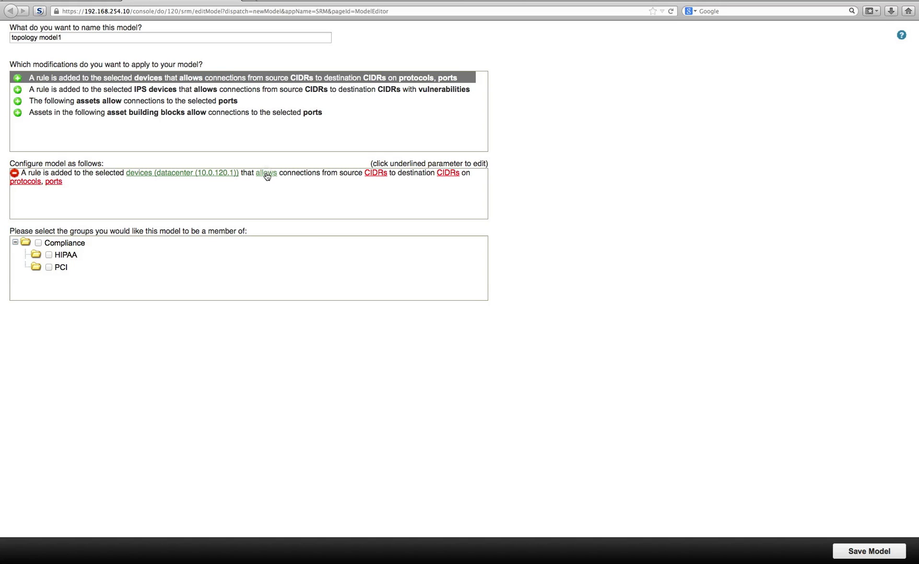
Set the rule's source CIDR to 10.0.120/24
click(376, 174)
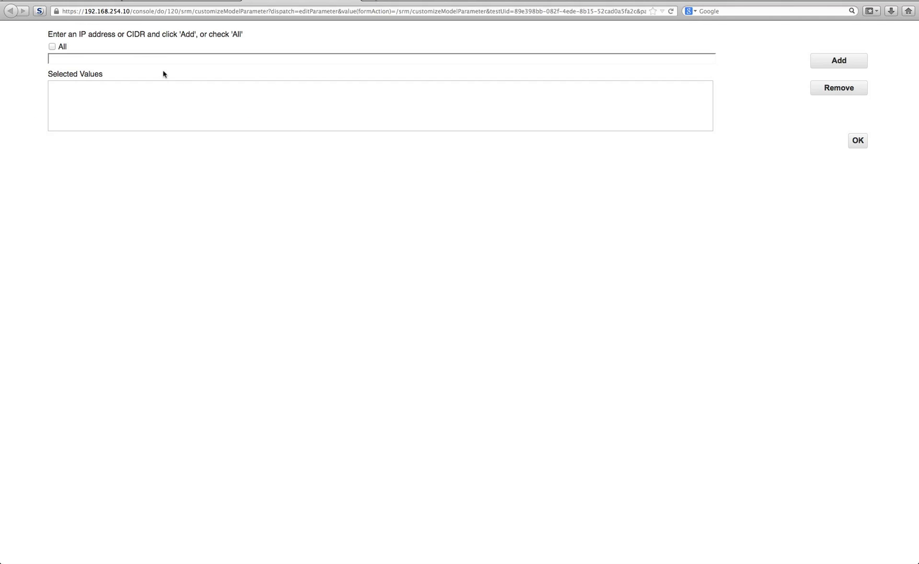
click(150, 60)
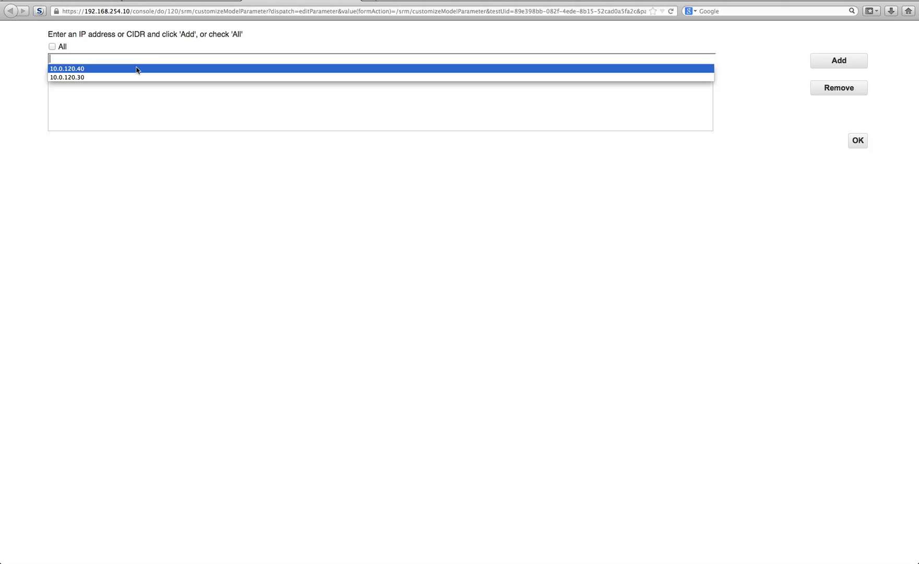
click(136, 69)
click(101, 57)
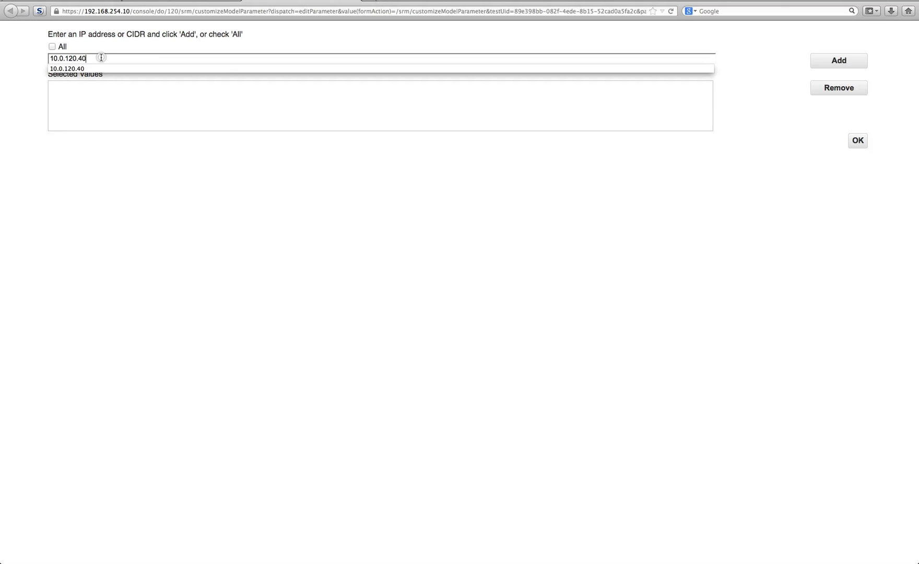
key(BackSpace)
key(BackSpace)
key(BackSpace)
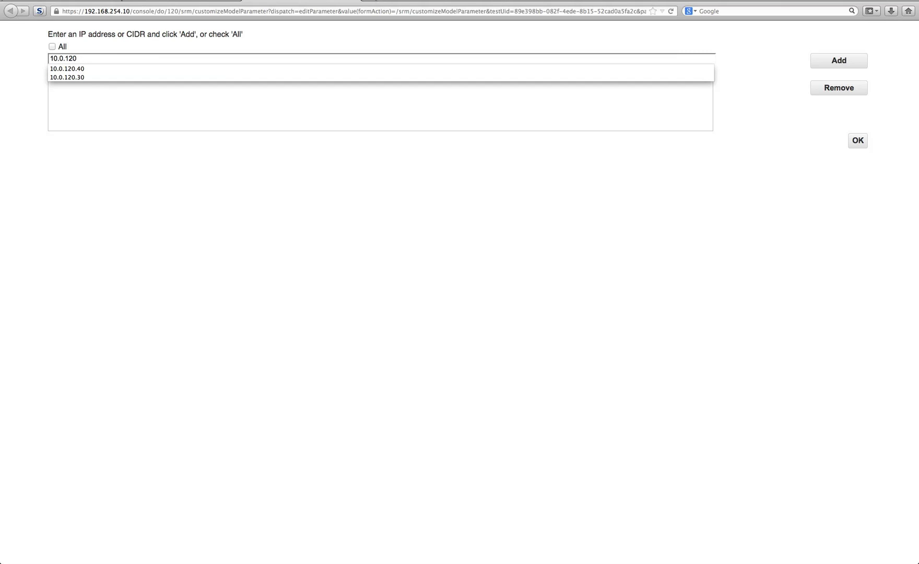
text(/24)
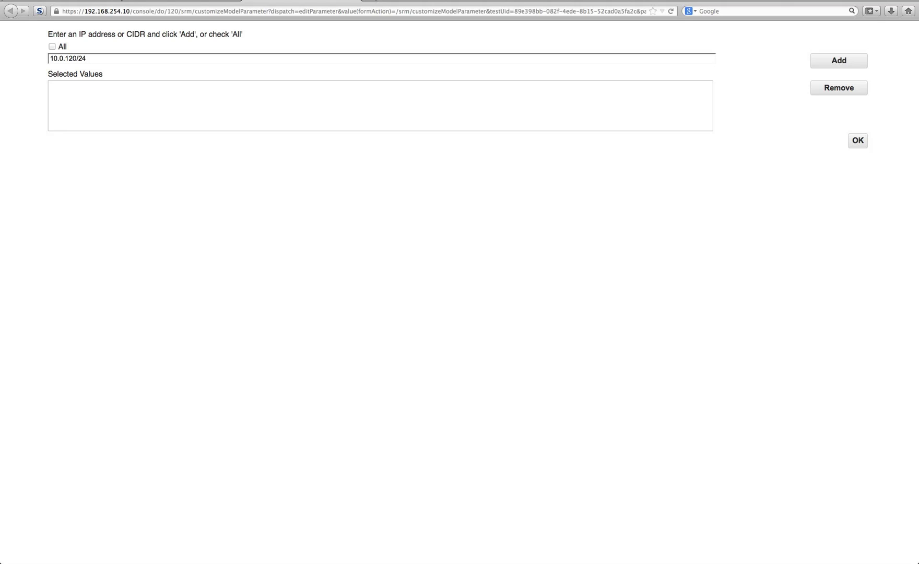
click(815, 63)
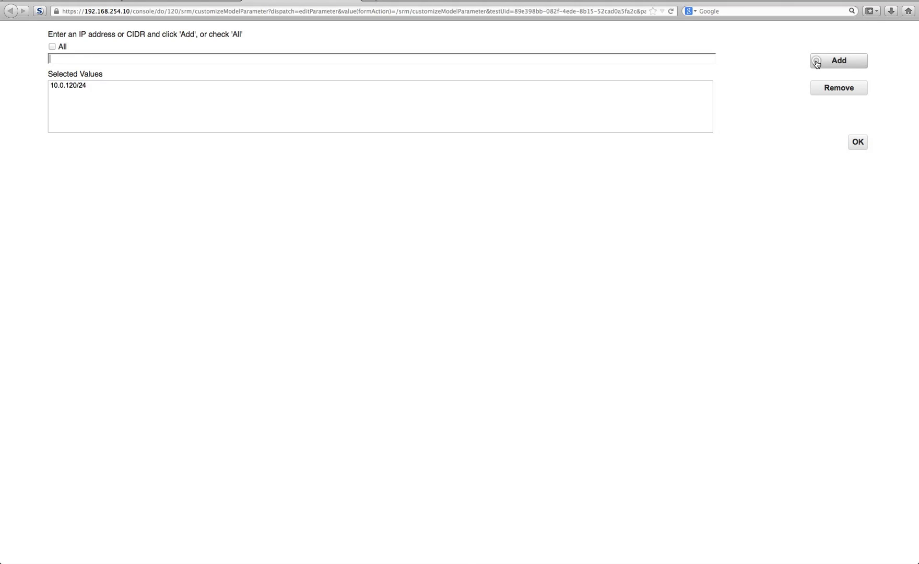
click(858, 142)
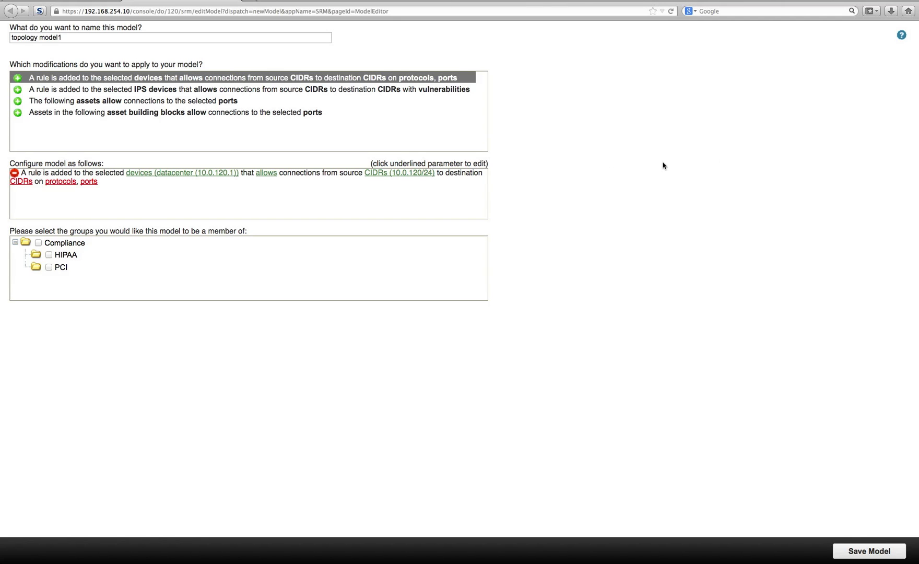
Allow all destination CIDRs in the rule
click(21, 183)
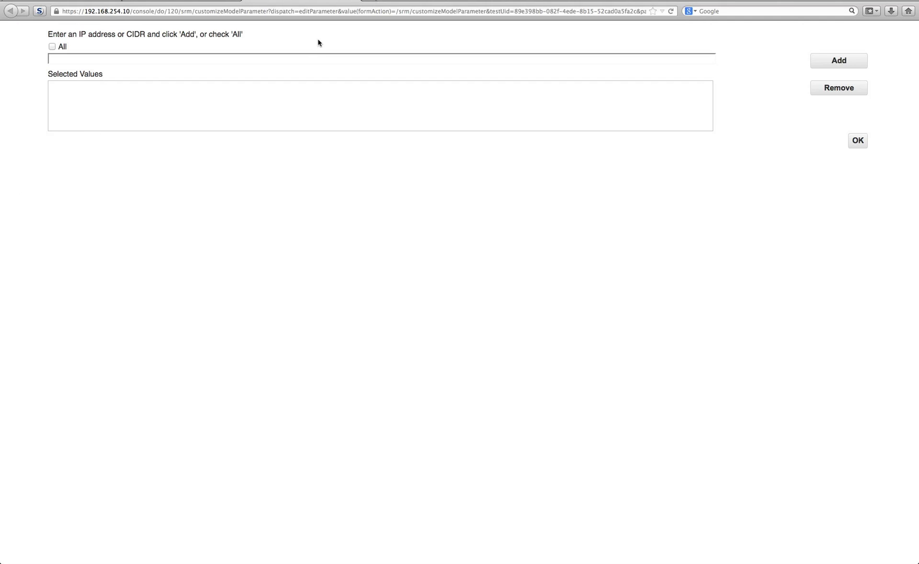
click(52, 47)
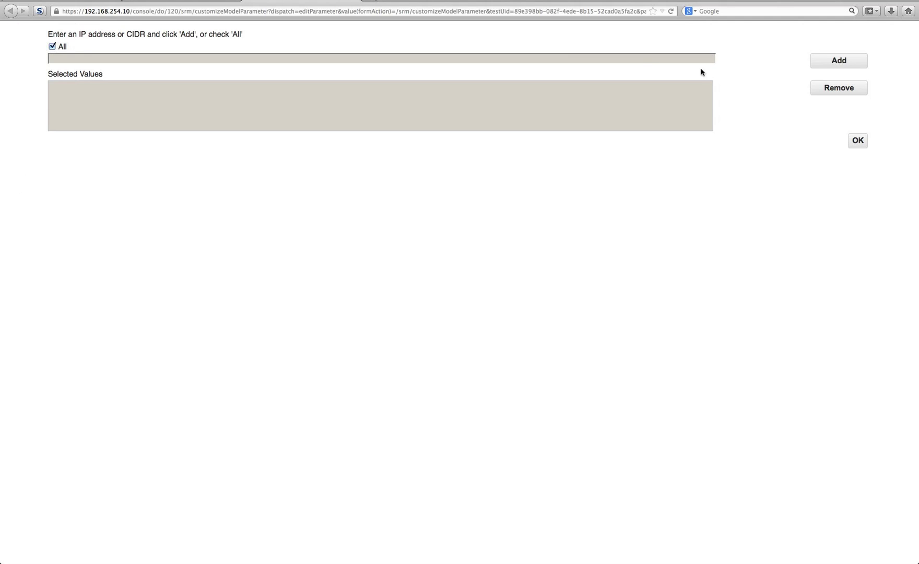
click(837, 63)
click(860, 142)
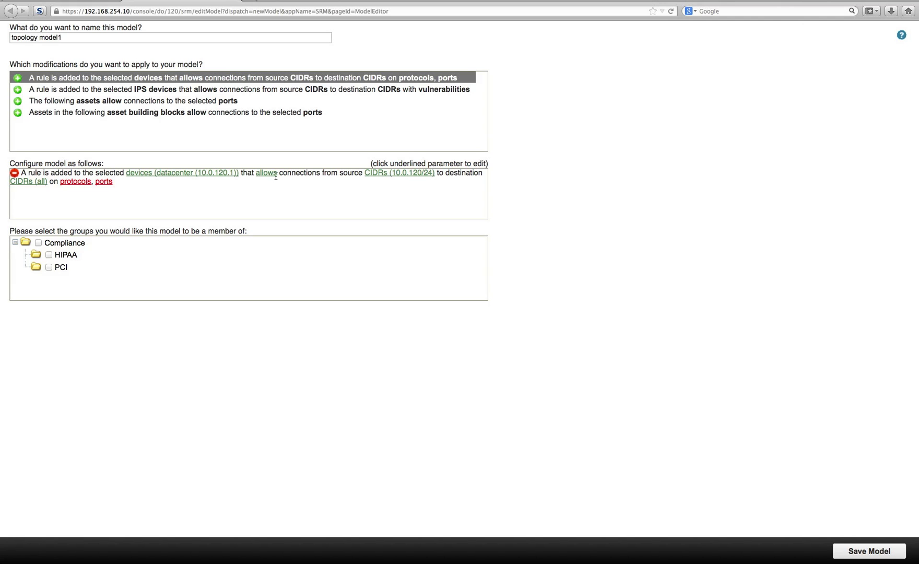
Allow all protocols in the rule
click(76, 182)
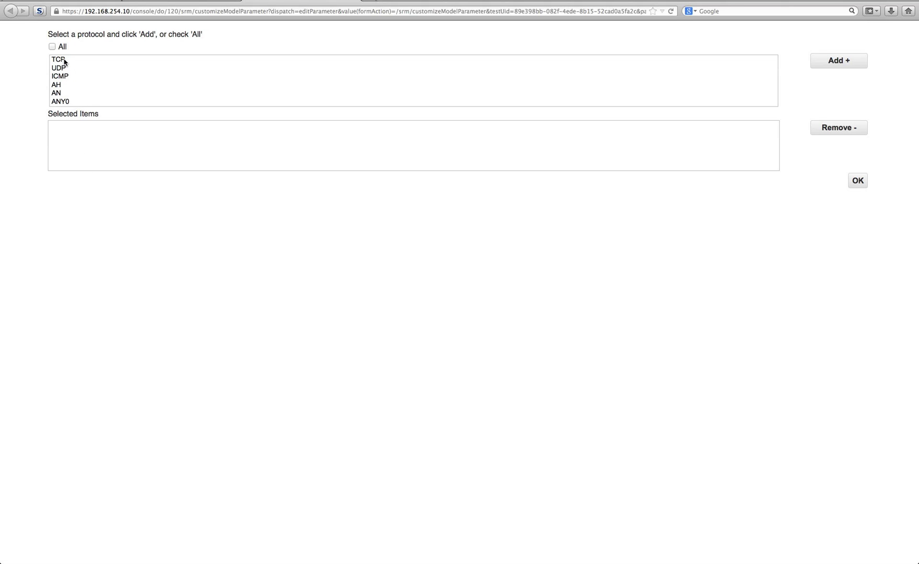
click(53, 47)
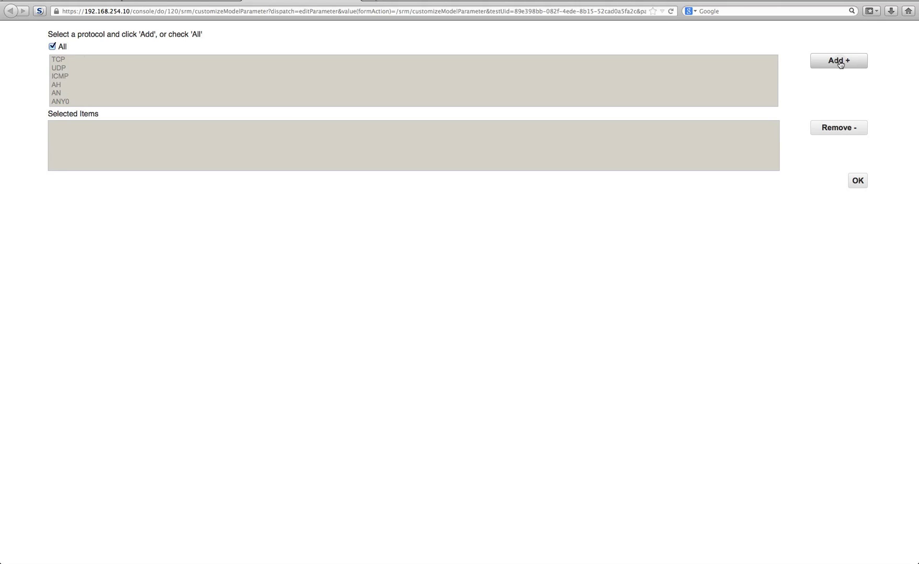
click(857, 180)
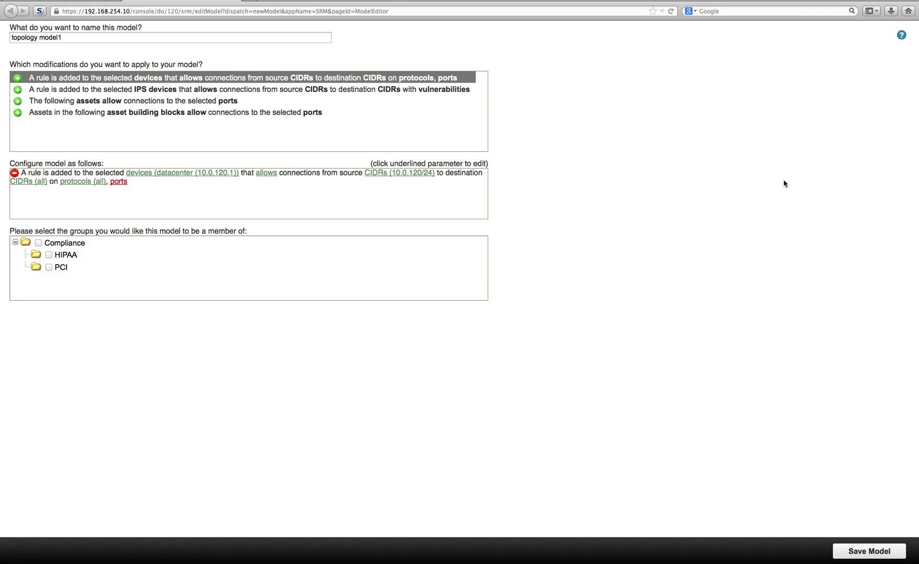
Restrict the rule to port 80 and save topology model1
click(119, 182)
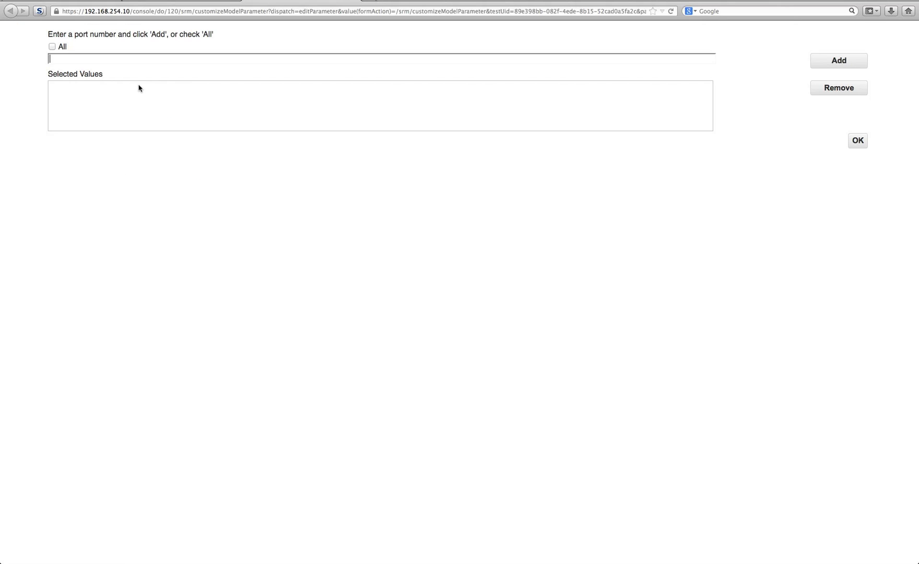
text(80)
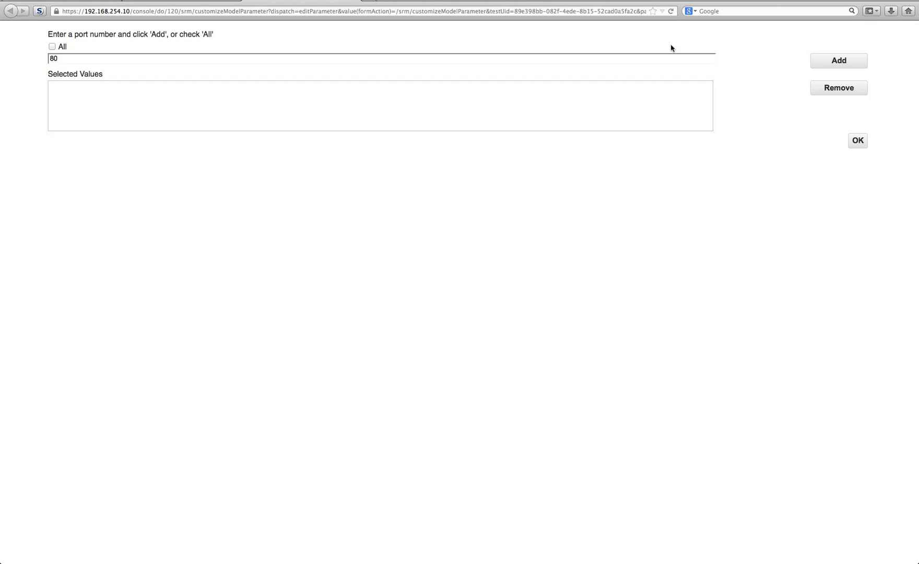
click(837, 60)
click(860, 141)
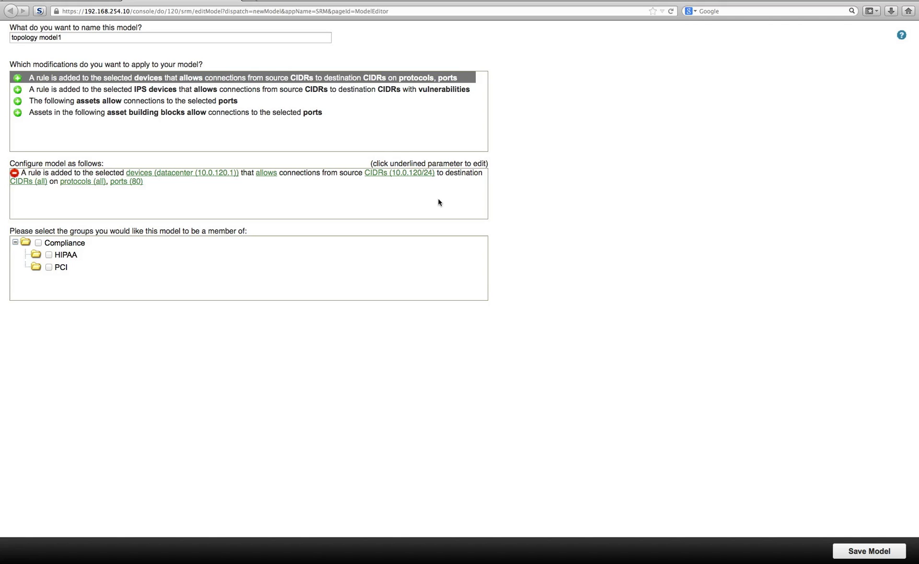
click(864, 552)
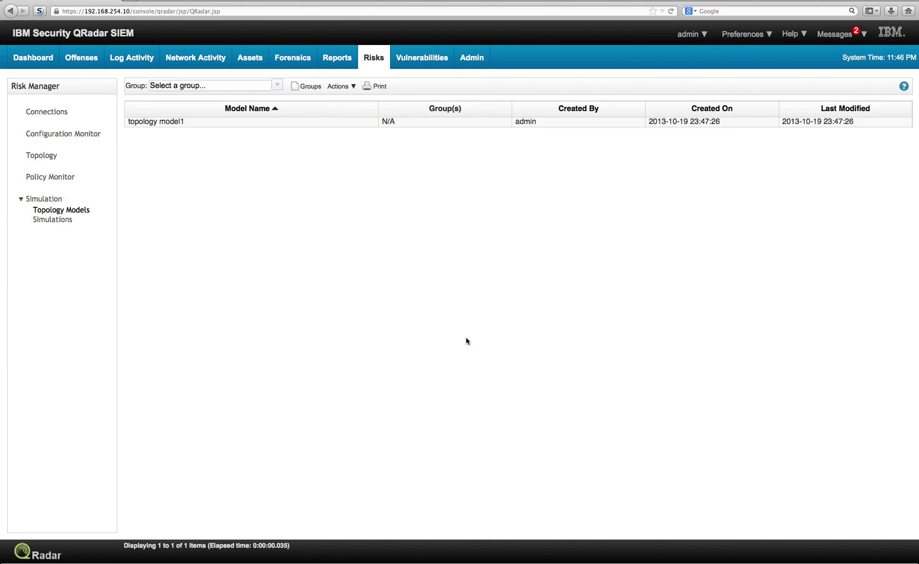
Edit Simulation 1 to use topology model1 as its model and save it
click(61, 222)
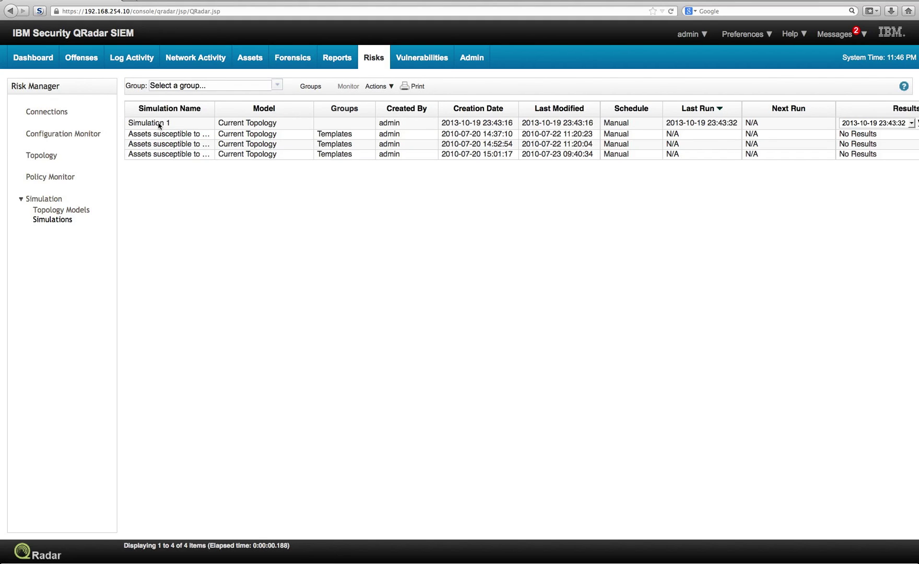
click(159, 125)
double_click(159, 125)
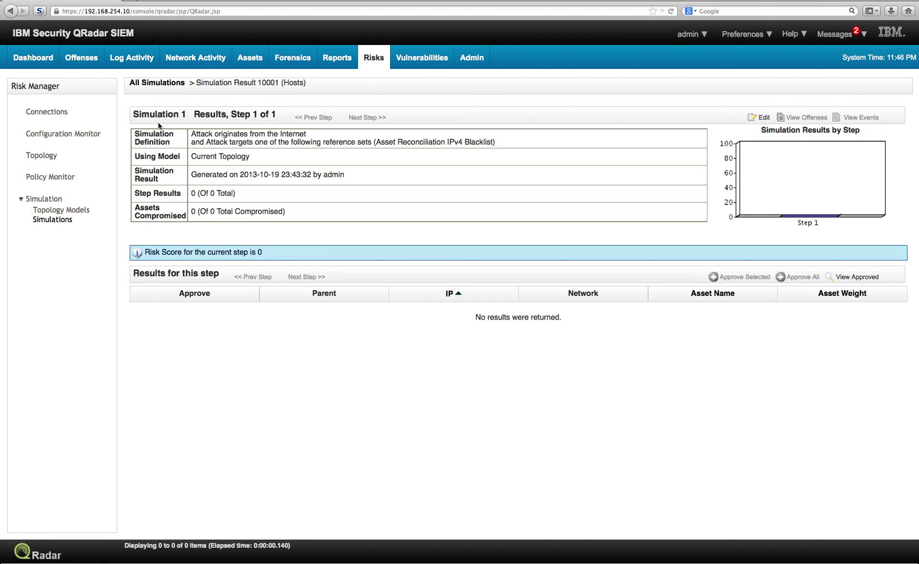
click(762, 119)
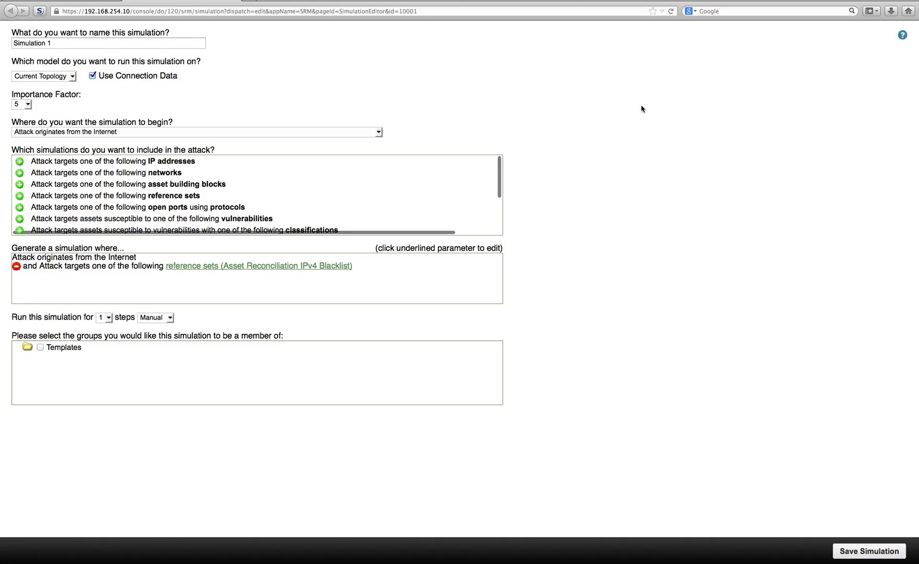
click(73, 77)
click(57, 97)
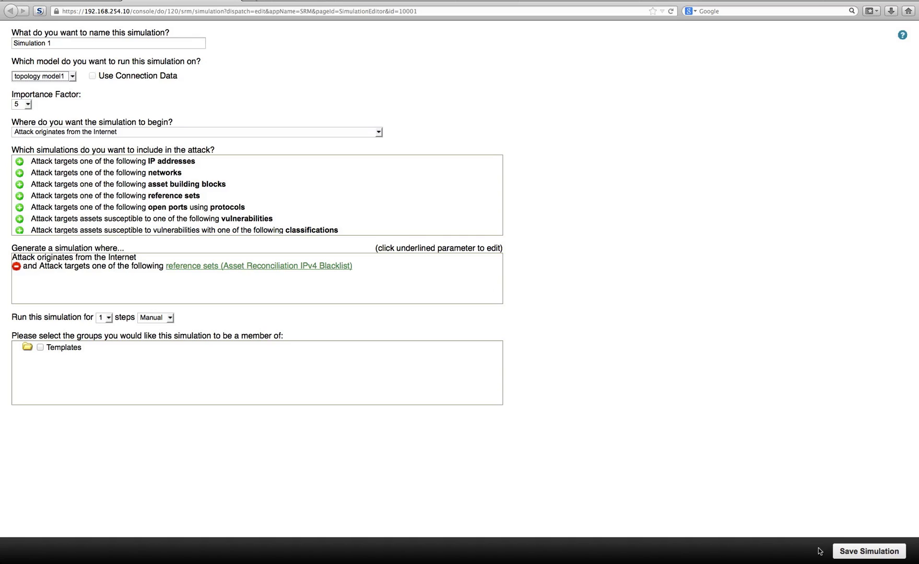
click(858, 551)
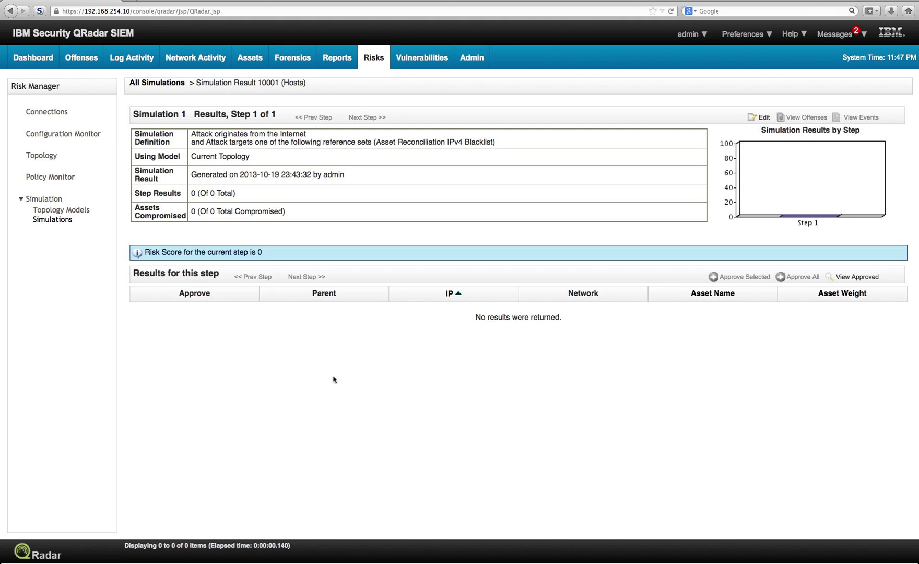
Rerun Simulation 1 from All Simulations and view its 23:48:21 result
click(169, 84)
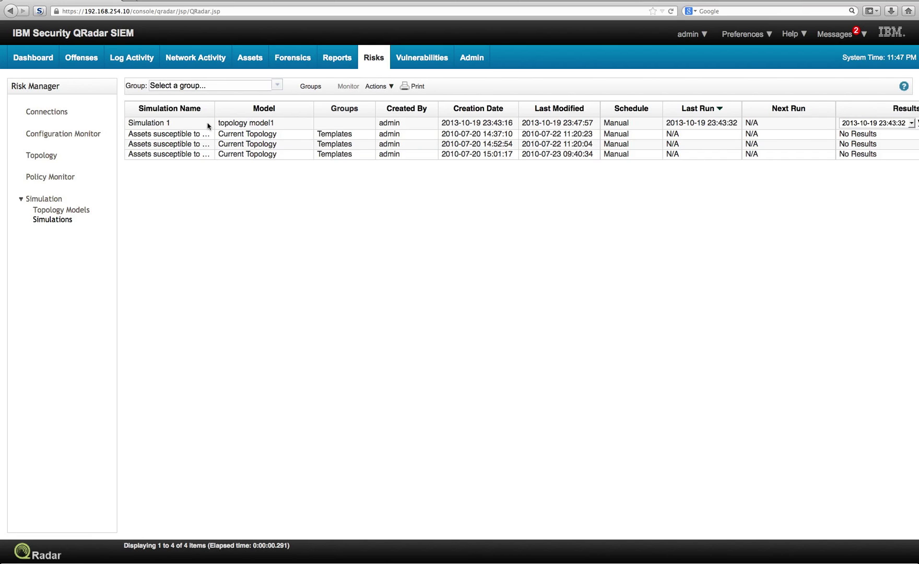
click(207, 125)
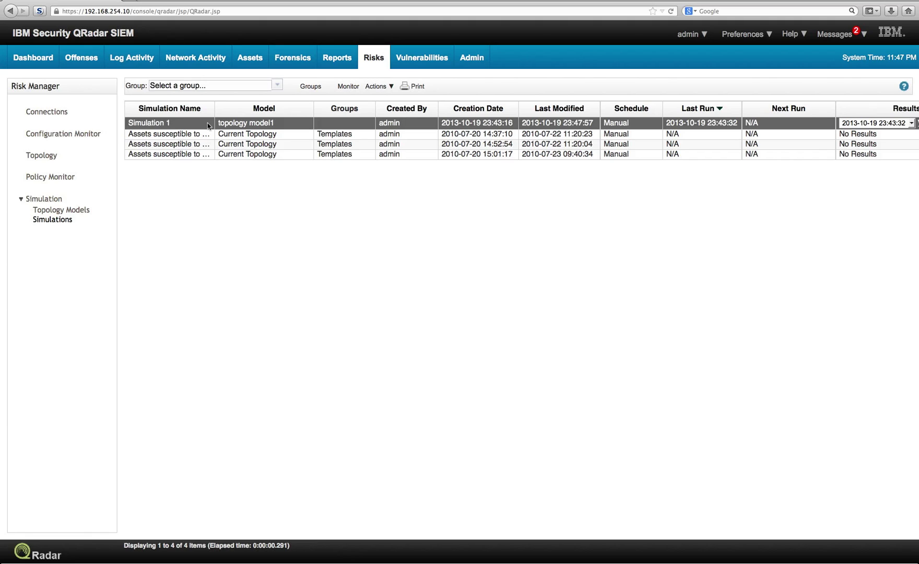
click(372, 87)
click(396, 187)
click(488, 234)
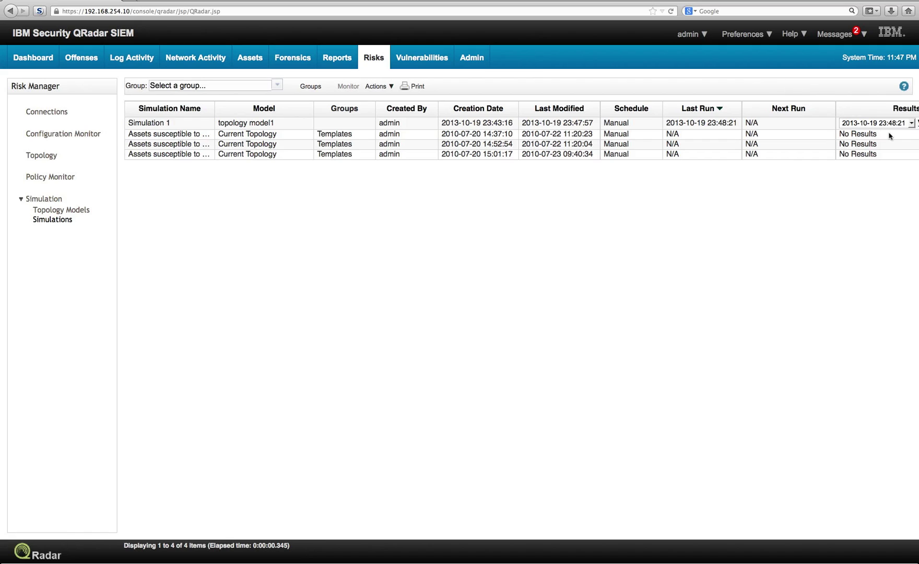
click(912, 125)
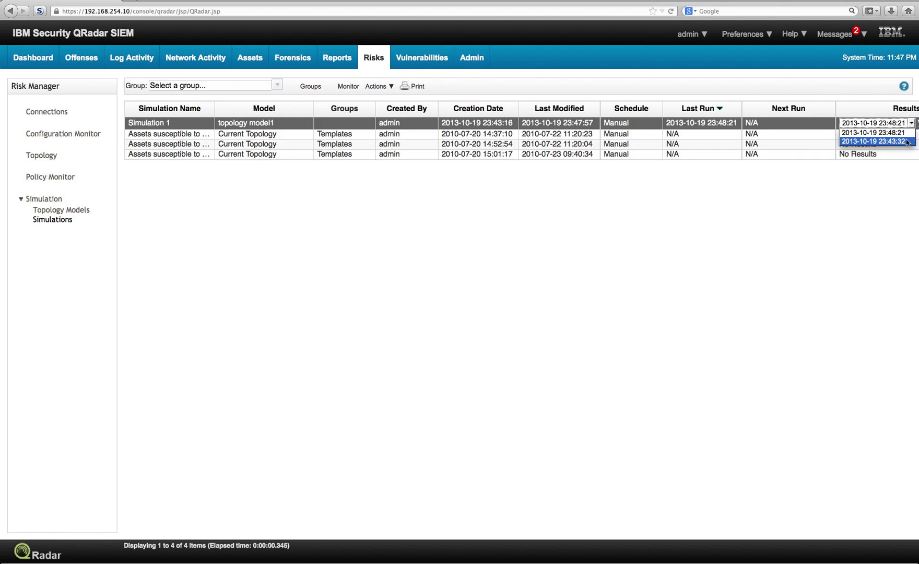
click(905, 132)
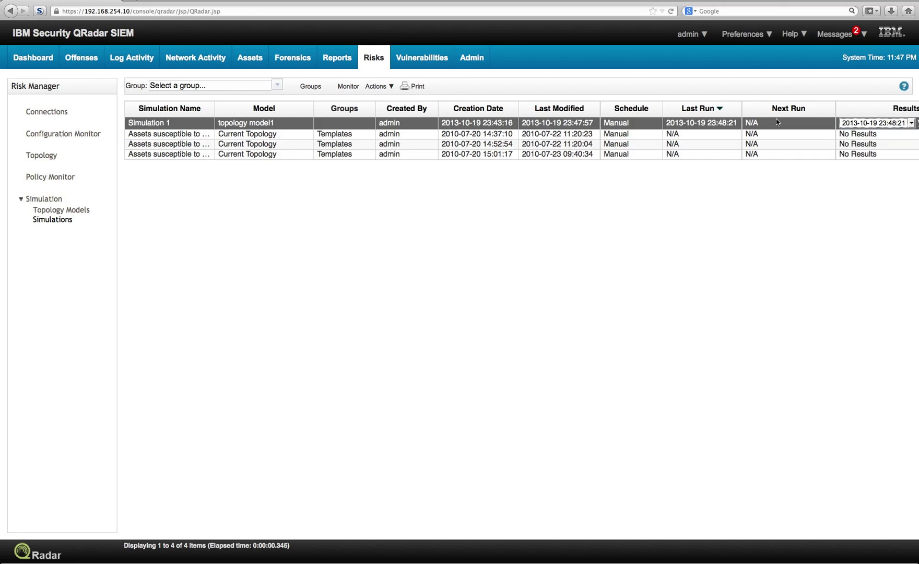